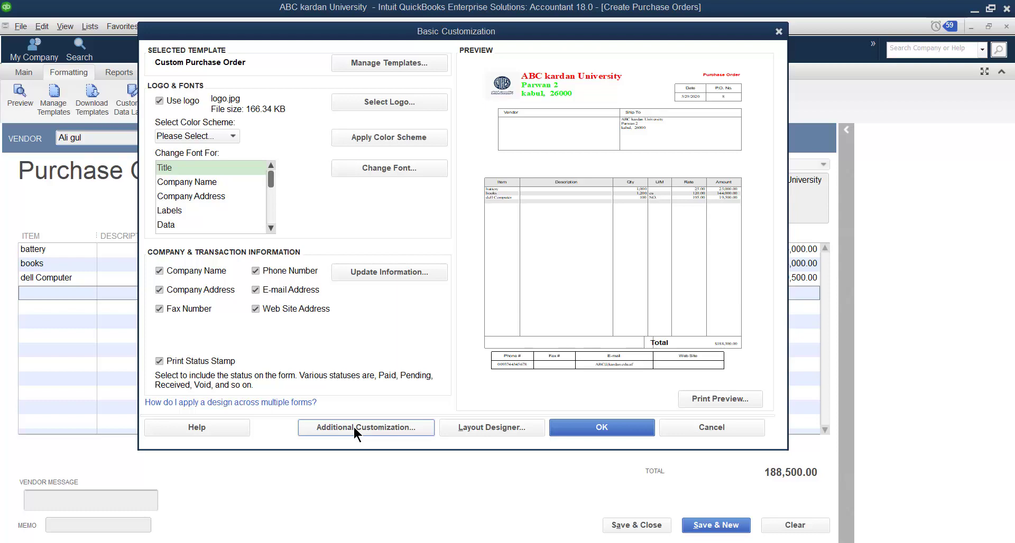
Open the additional customization of the Custom Purchase Order template and shorten its default title to "Purchase"
click(353, 426)
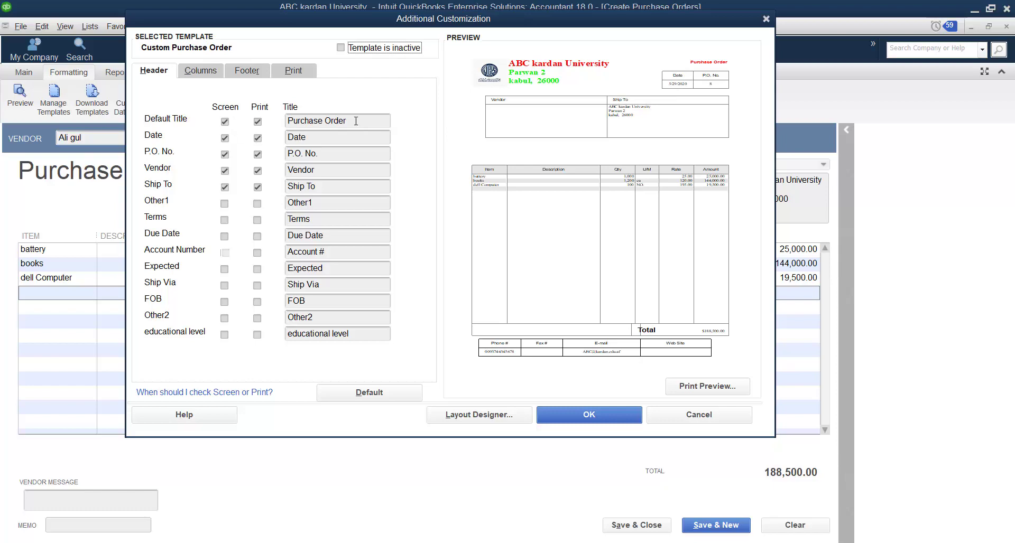
drag(356, 120, 325, 122)
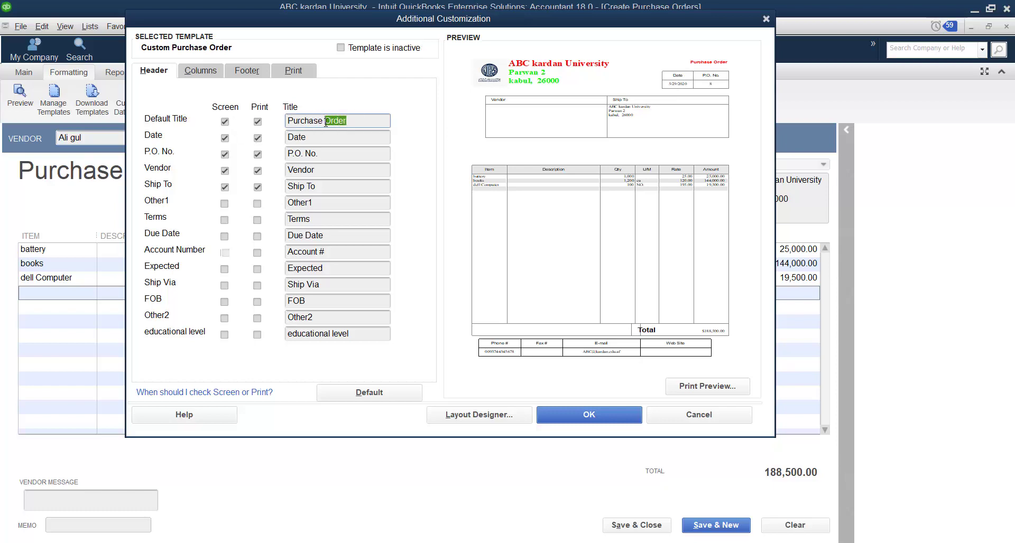
key(Delete)
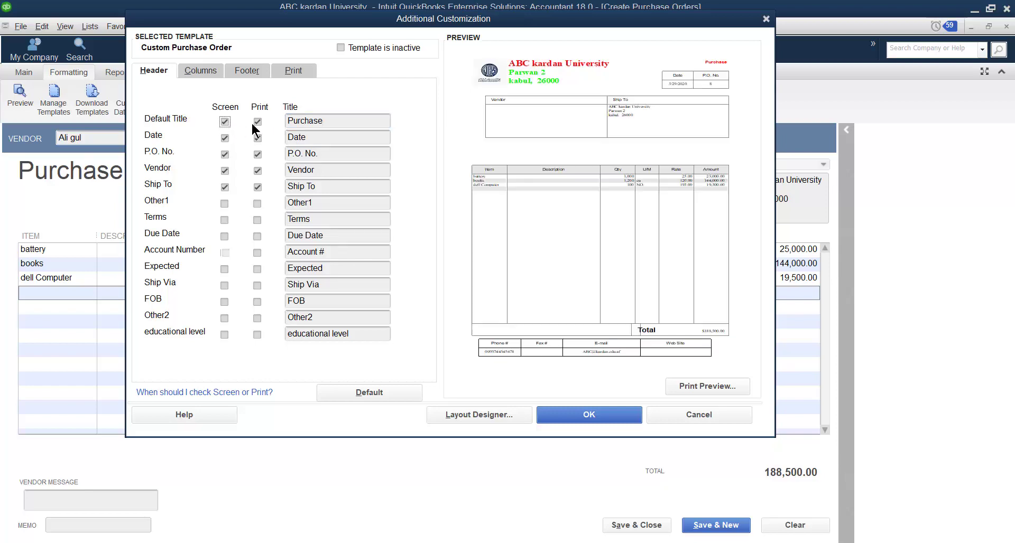
click(257, 123)
click(257, 122)
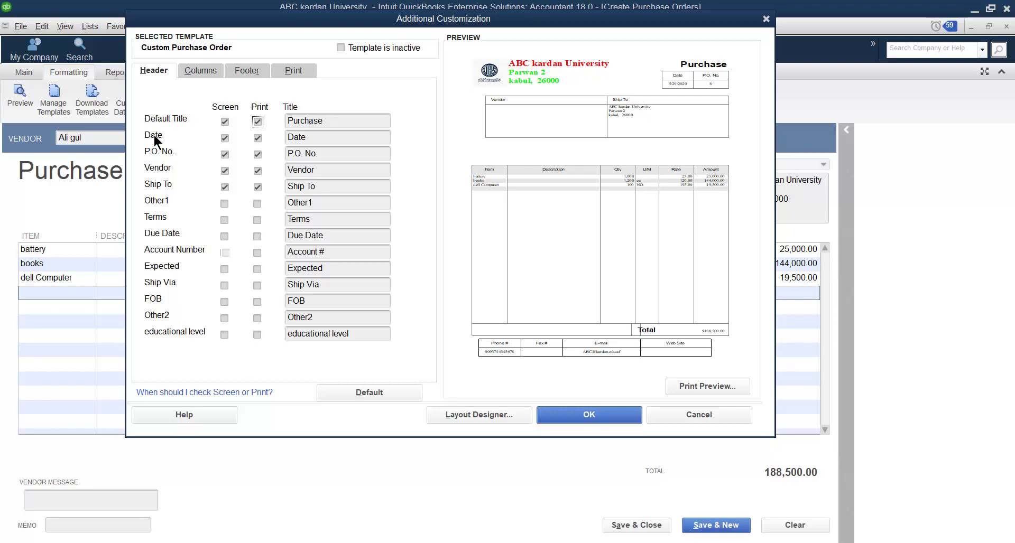
Exclude the Default Title and Date header fields from both the on-screen and the printed form
click(225, 138)
click(258, 138)
click(225, 138)
click(225, 122)
click(257, 123)
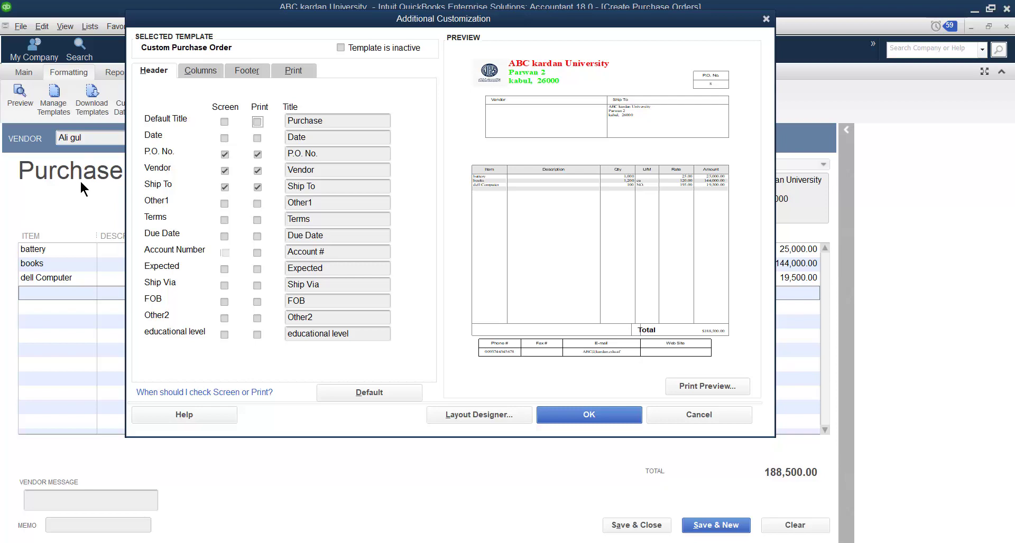
Include the Default Title and Date header fields in both the on-screen and the printed form again
click(258, 122)
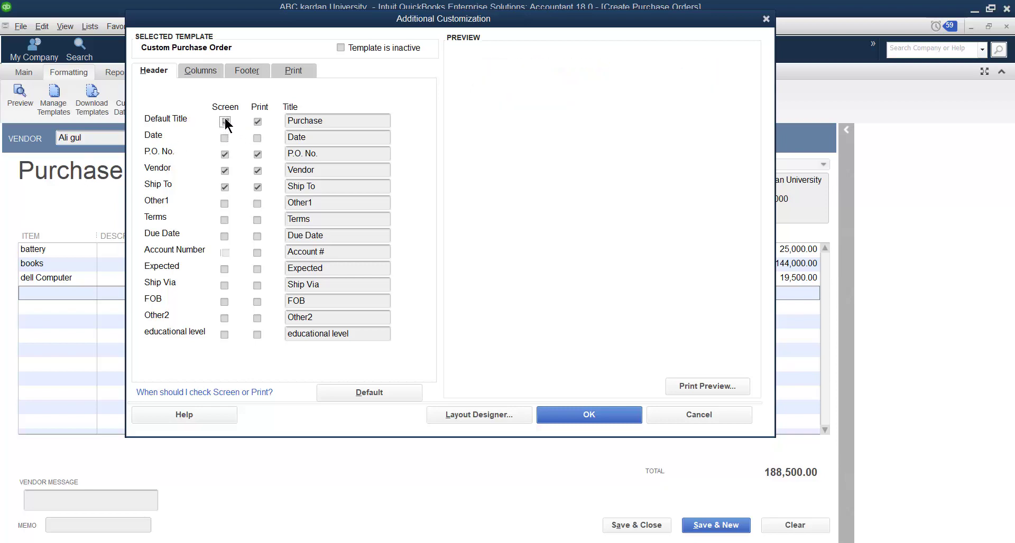
click(225, 138)
click(257, 138)
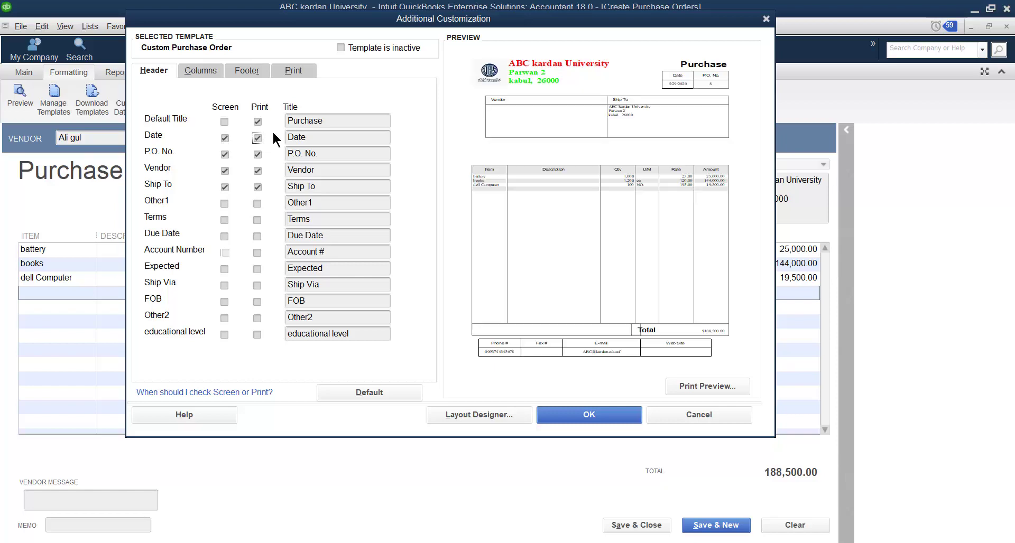
click(225, 122)
Change the default title to "buy order" and apply the customization to the purchase order form
click(355, 122)
key(BackSpace)
key(BackSpace)
key(BackSpace)
key(BackSpace)
key(BackSpace)
key(BackSpace)
key(BackSpace)
key(BackSpace)
text(buy or)
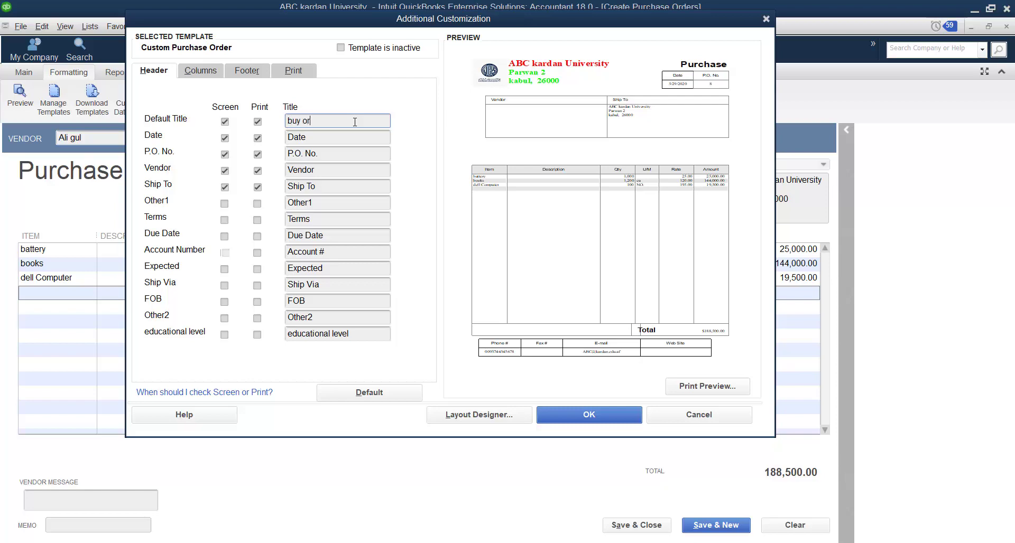
text(der)
click(602, 418)
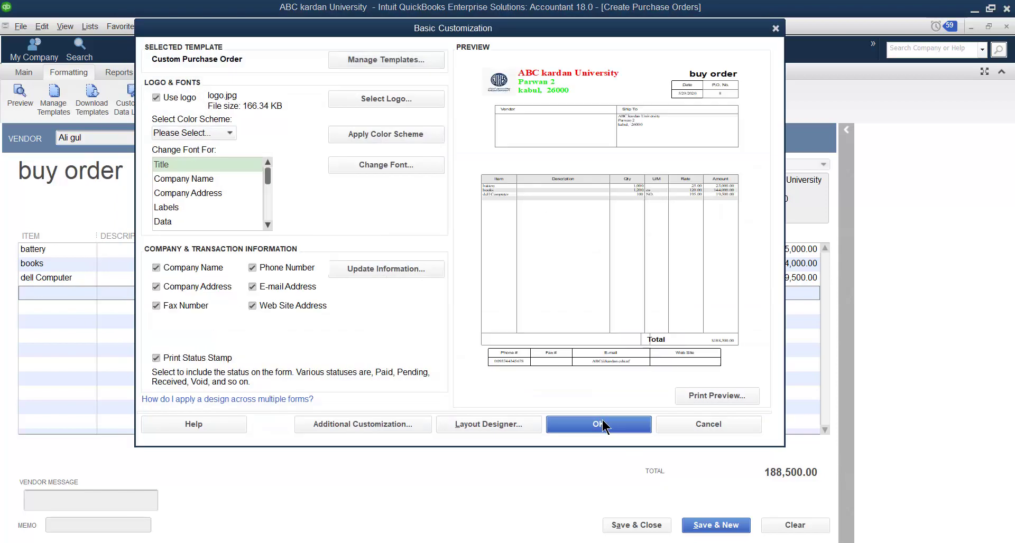
click(603, 425)
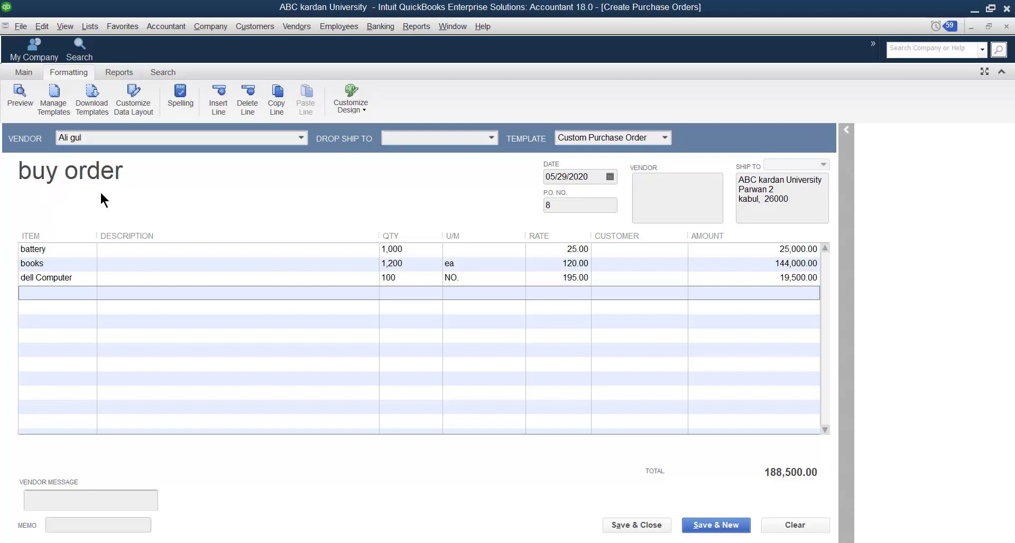
Reopen the additional customization of the Custom Purchase Order template and change the default title to "purchase rder"
click(55, 101)
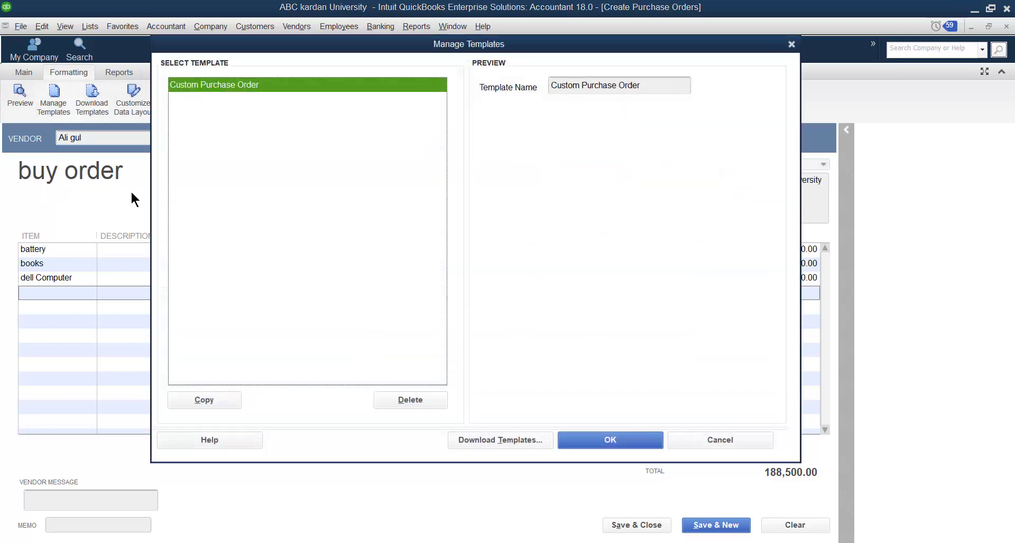
click(570, 439)
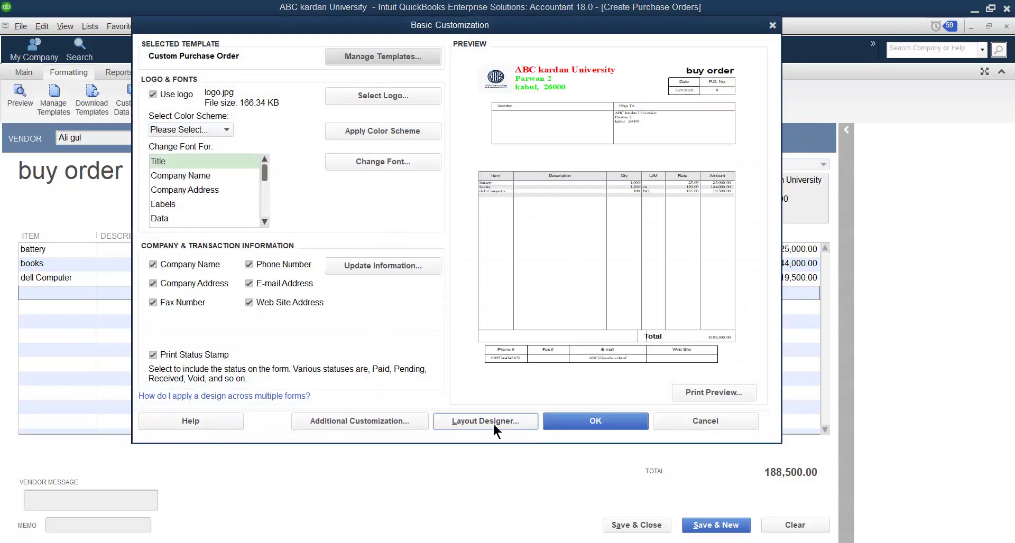
click(398, 421)
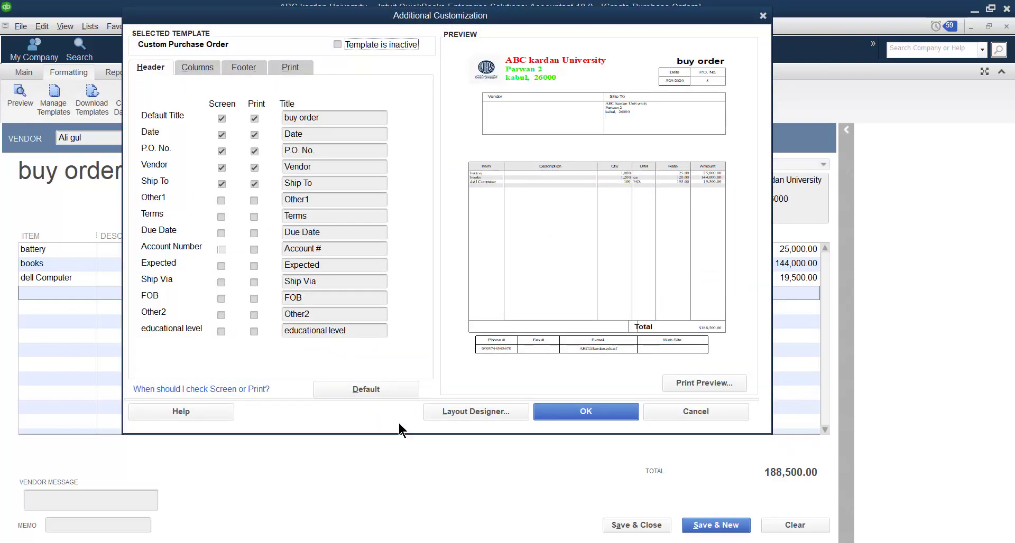
drag(301, 119, 281, 121)
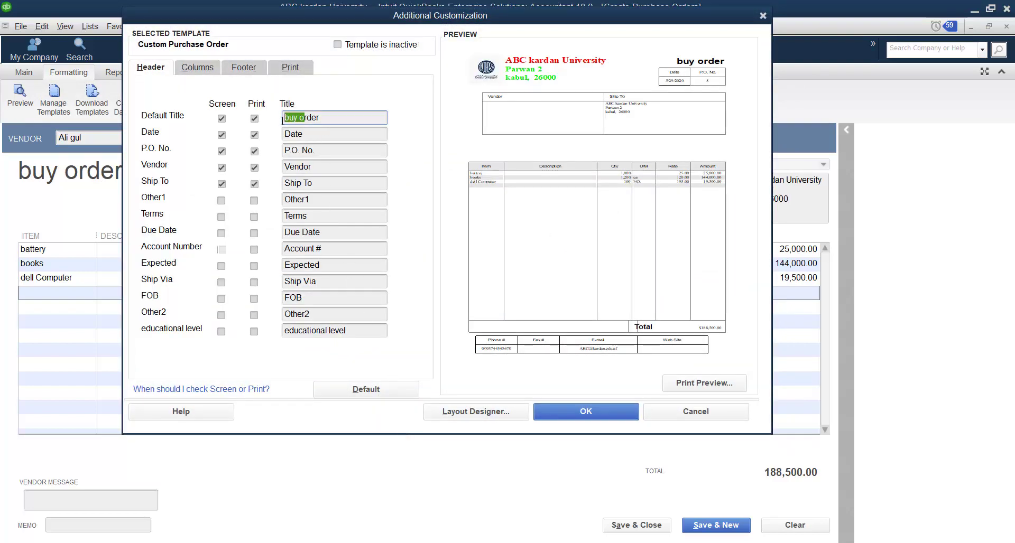
key(BackSpace)
text(purchase)
Change the Date header field's title to "tarikh" and apply the customization to the purchase order form
drag(307, 134, 284, 134)
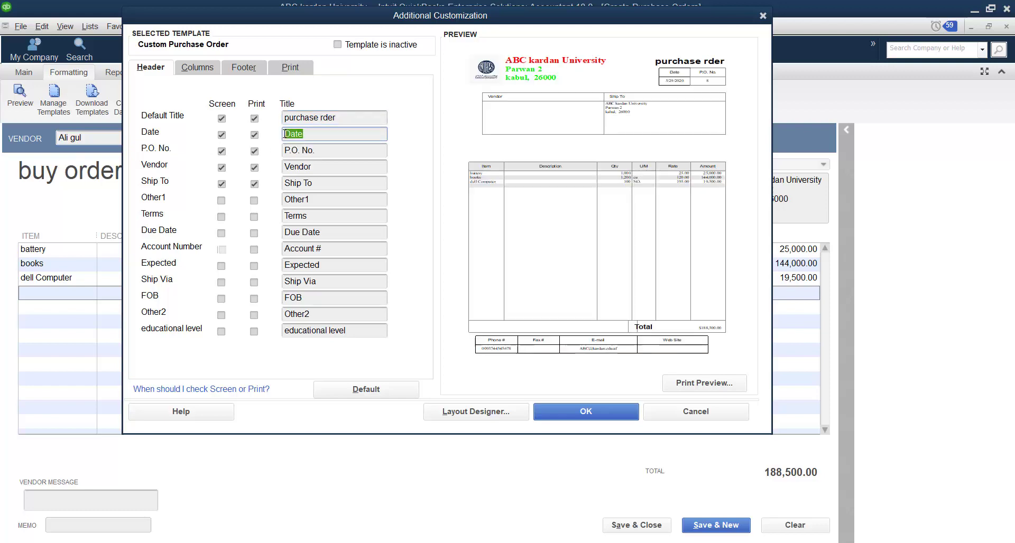
key(BackSpace)
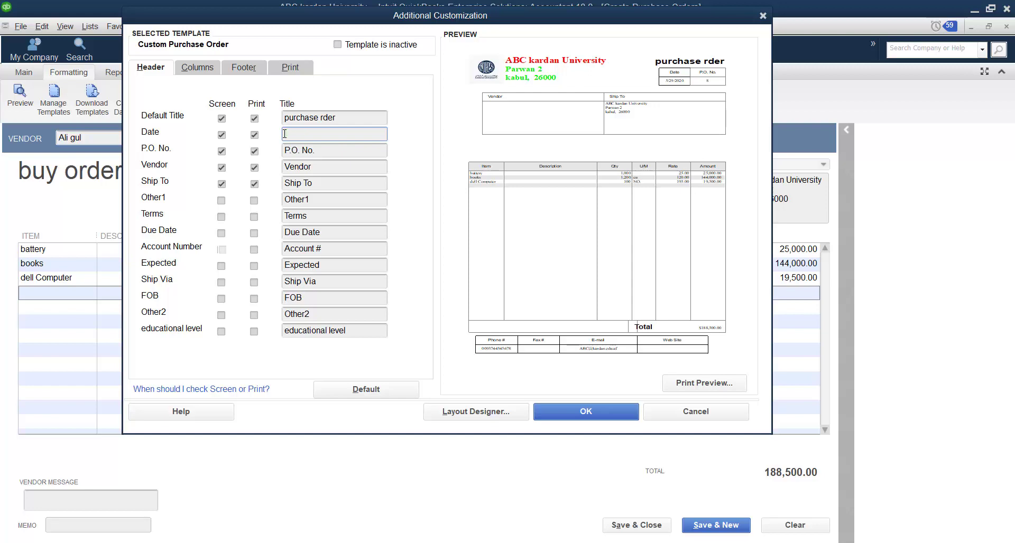
text(Taris)
key(BackSpace)
text(kh)
click(578, 414)
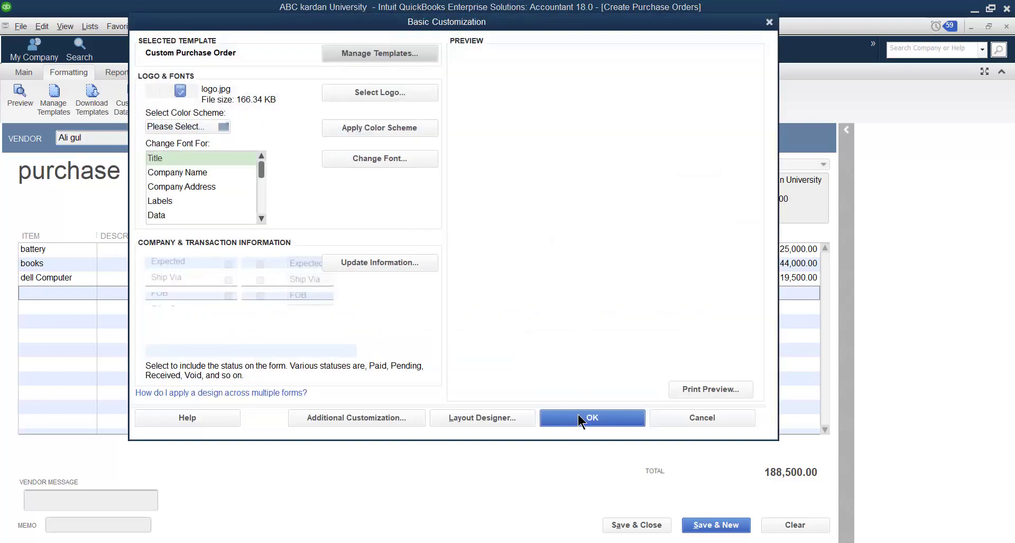
click(591, 419)
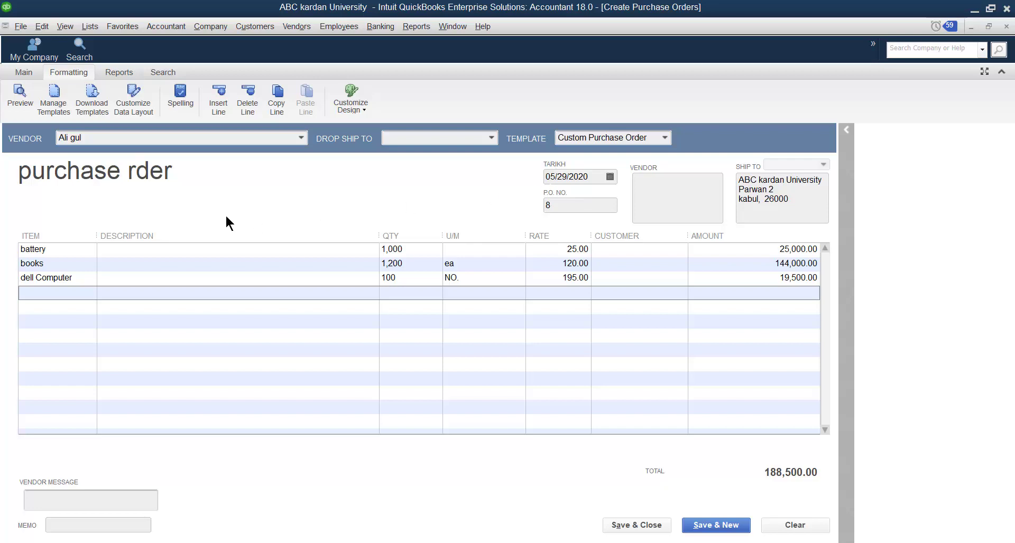
Reopen the template's additional customization and set the title of the Date header field to "Date"
click(46, 100)
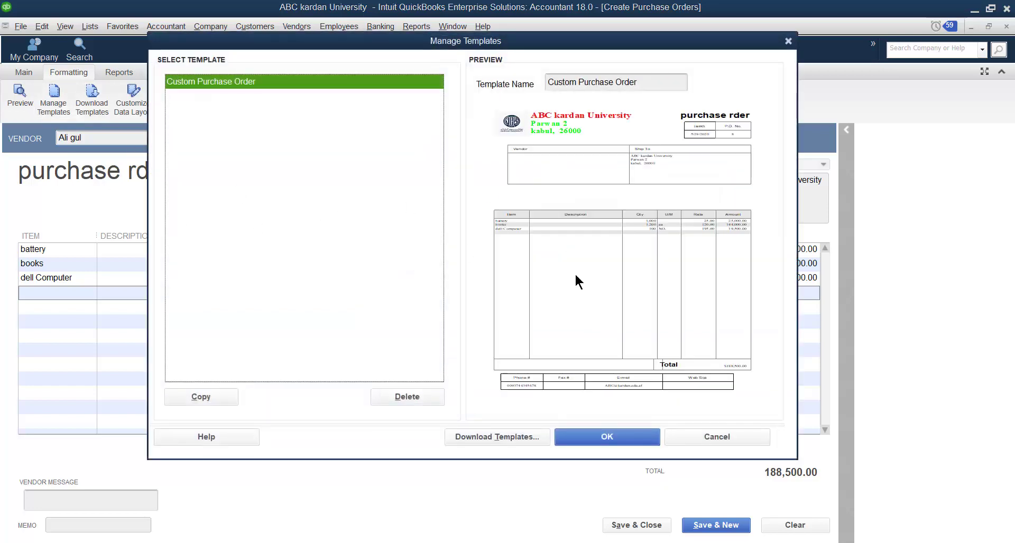
click(586, 434)
click(347, 413)
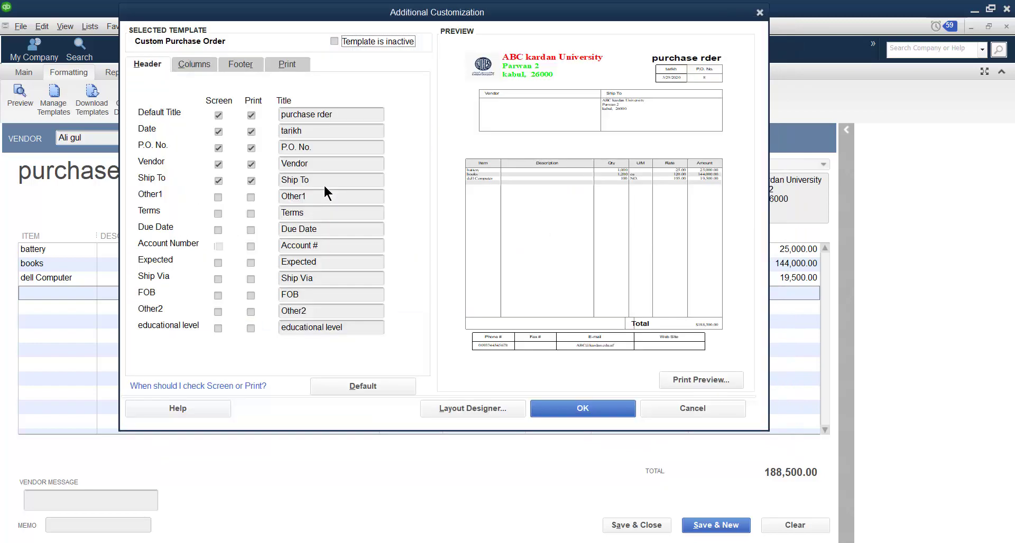
click(316, 131)
key(BackSpace)
key(BackSpace)
key(BackSpace)
key(BackSpace)
key(BackSpace)
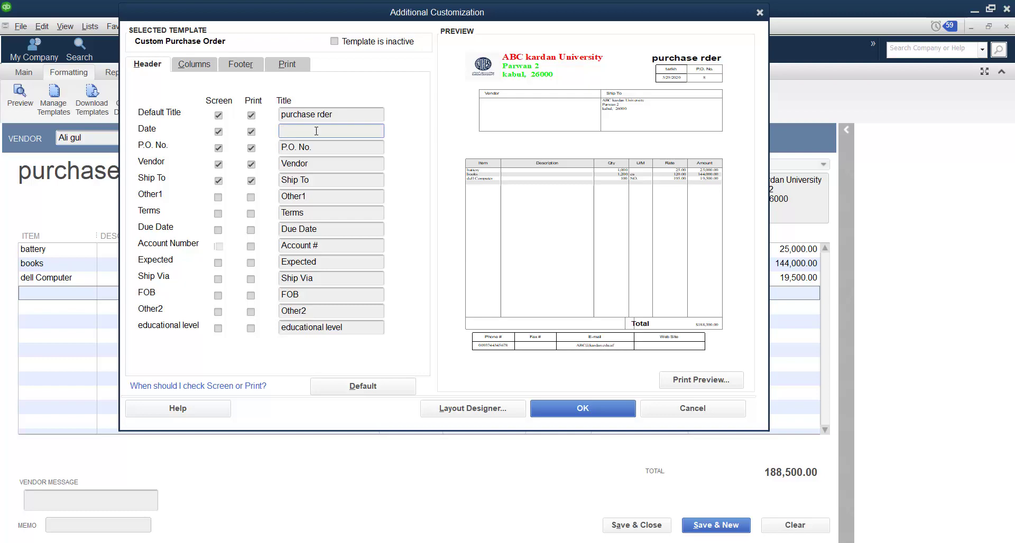
text(date)
key(BackSpace)
key(BackSpace)
key(BackSpace)
key(BackSpace)
key(Tab)
click(317, 129)
text(Date)
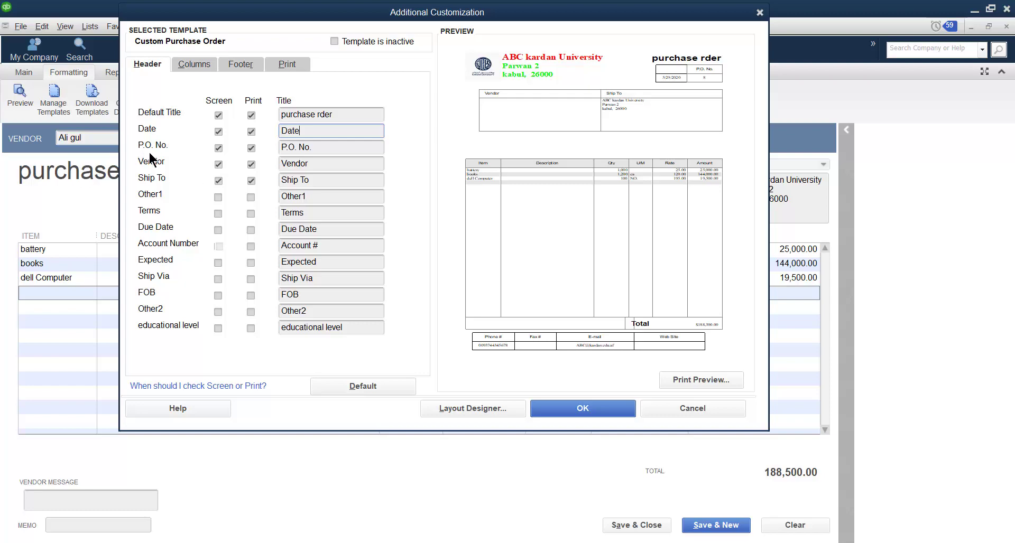
Switch printing of the P.O. No. and Vendor header fields off and back on to compare the preview
click(251, 149)
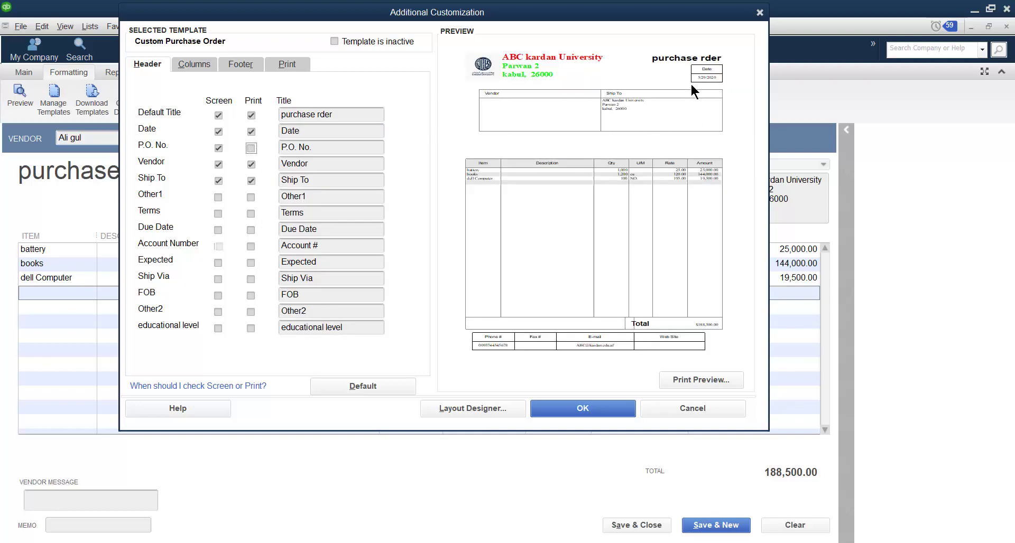
click(251, 149)
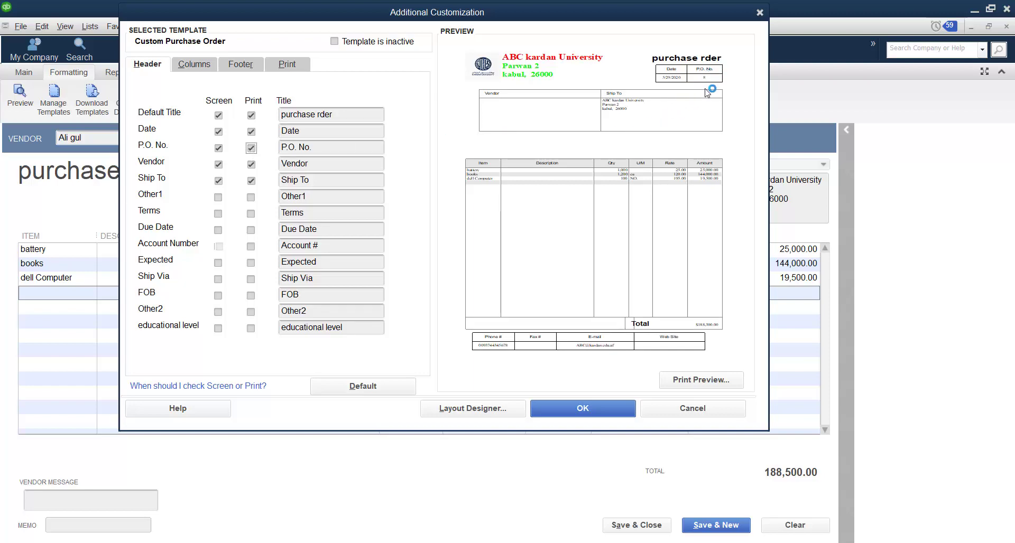
click(252, 148)
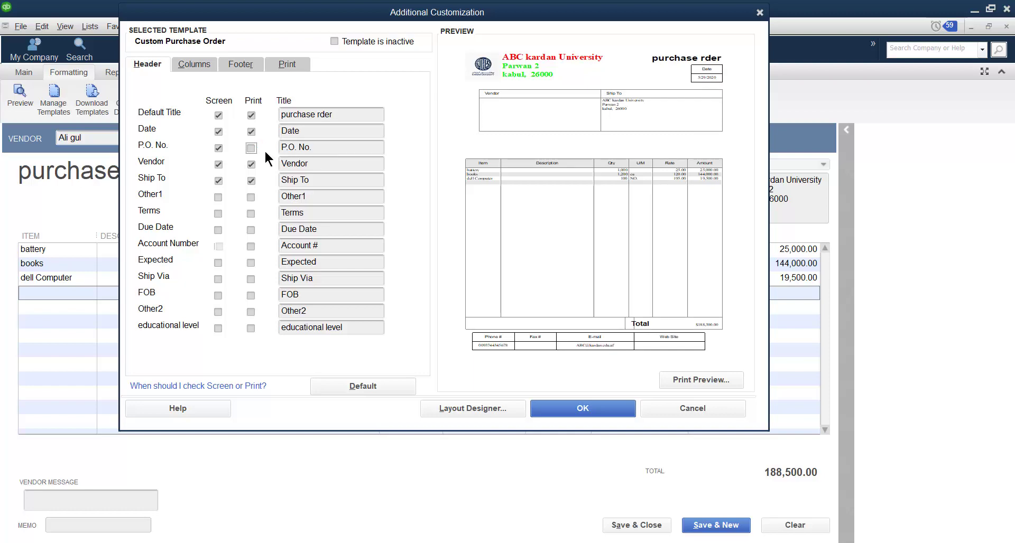
click(251, 148)
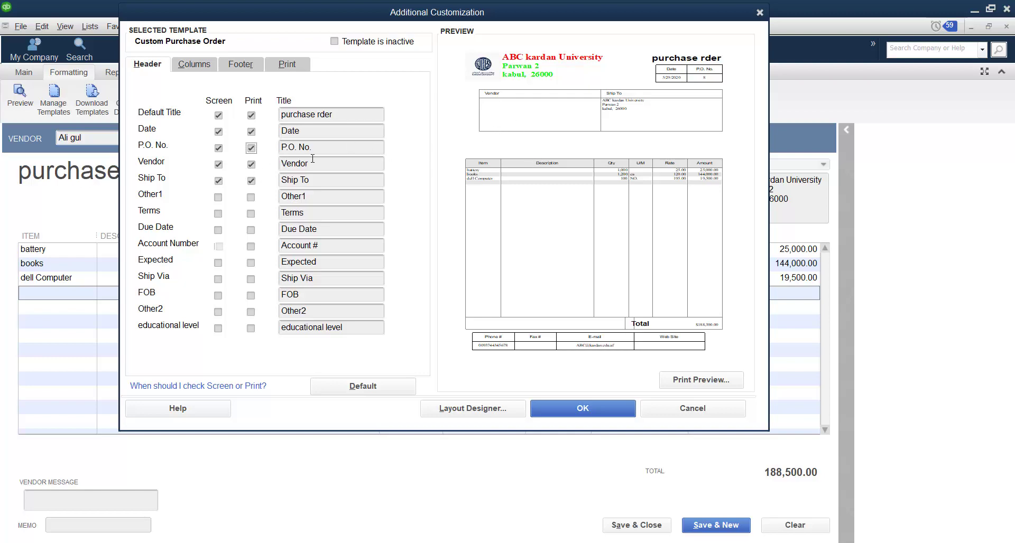
click(252, 165)
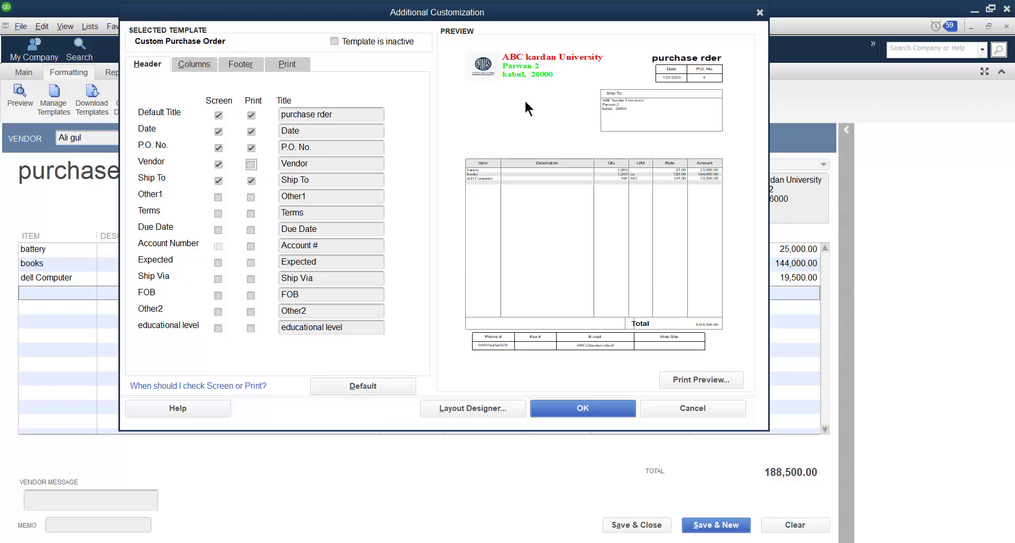
click(252, 165)
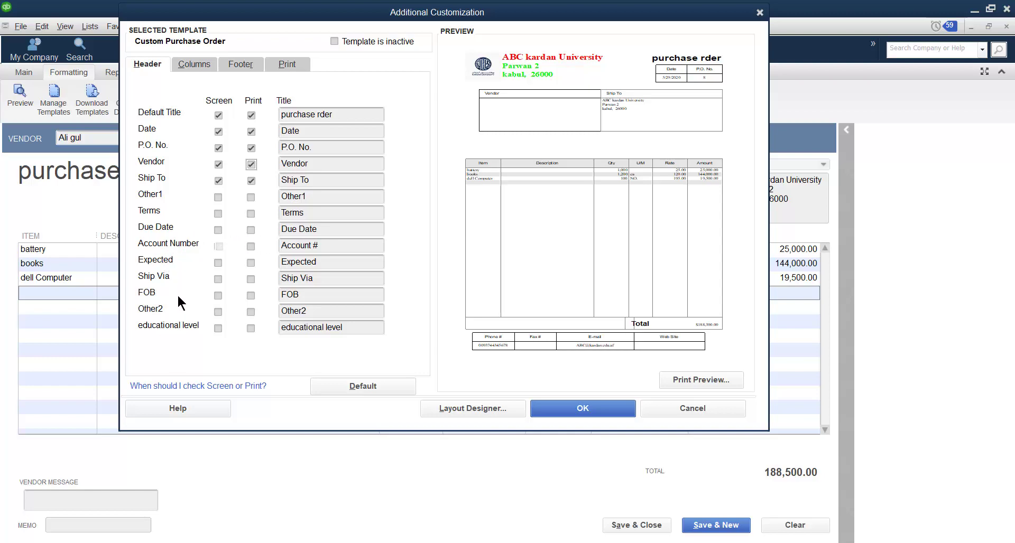
Include the FOB header field in both the on-screen and the printed form
click(218, 297)
click(250, 297)
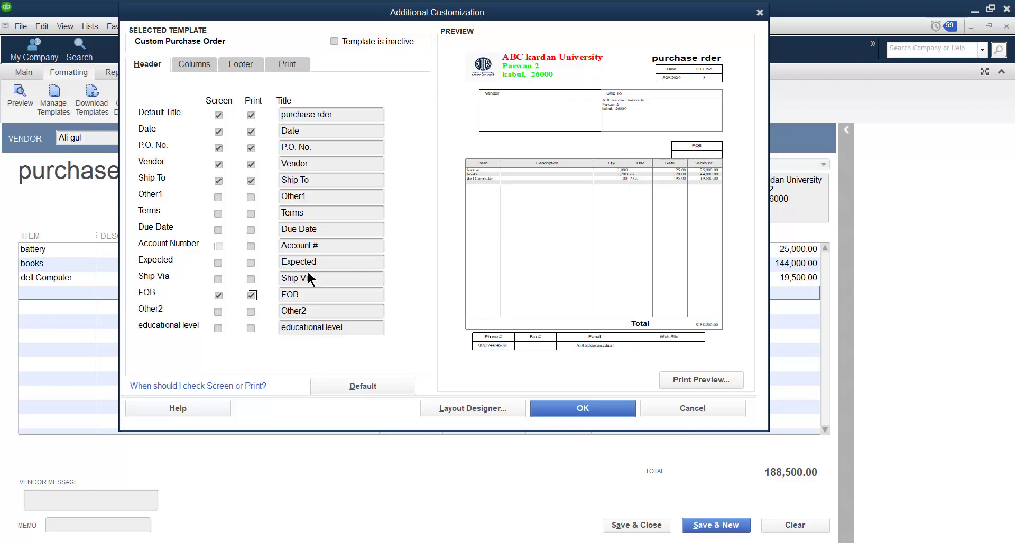
click(248, 295)
click(248, 296)
click(251, 295)
click(251, 296)
Capitalize the first letter of the default title so it reads "Purchase rder"
click(286, 116)
key(BackSpace)
text(P)
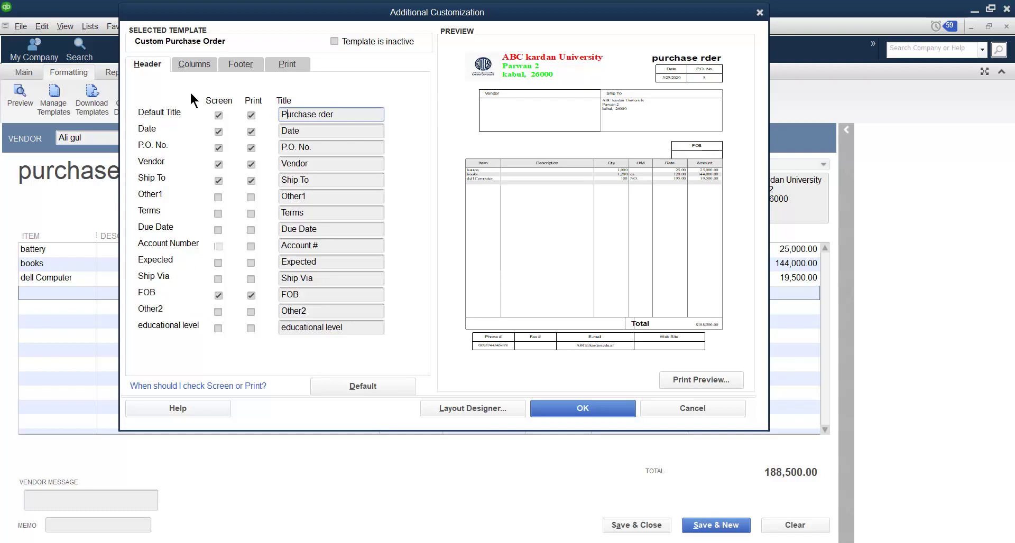
Include the Customer: Job column in the printed form
click(189, 62)
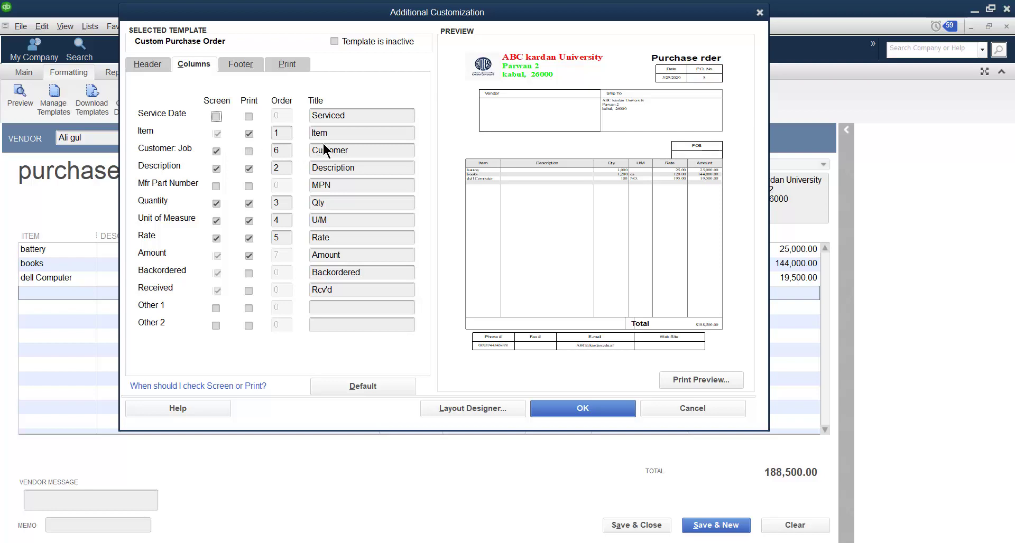
click(249, 152)
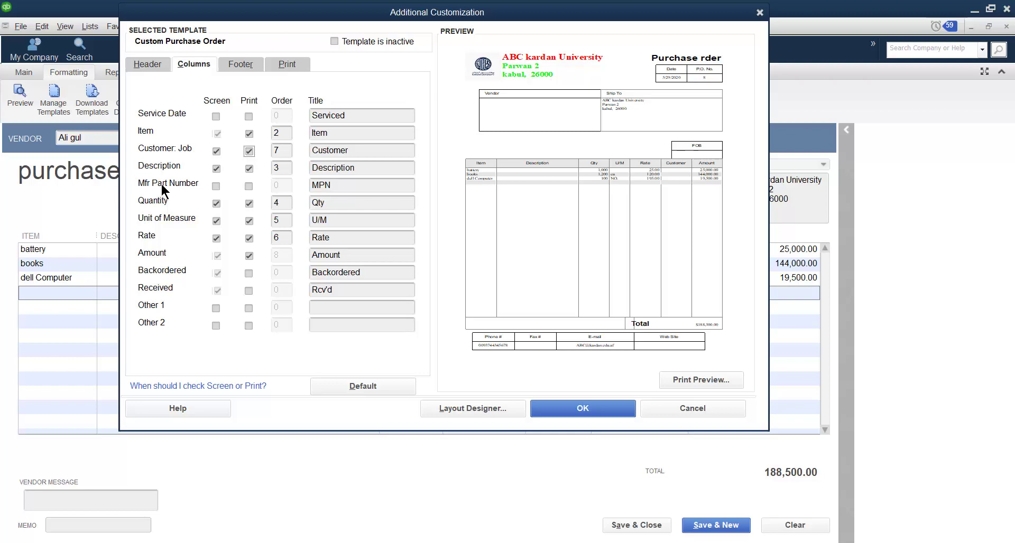
Try adding the Mfr Part Number column to the on-screen and printed form, and remove it from both
click(214, 186)
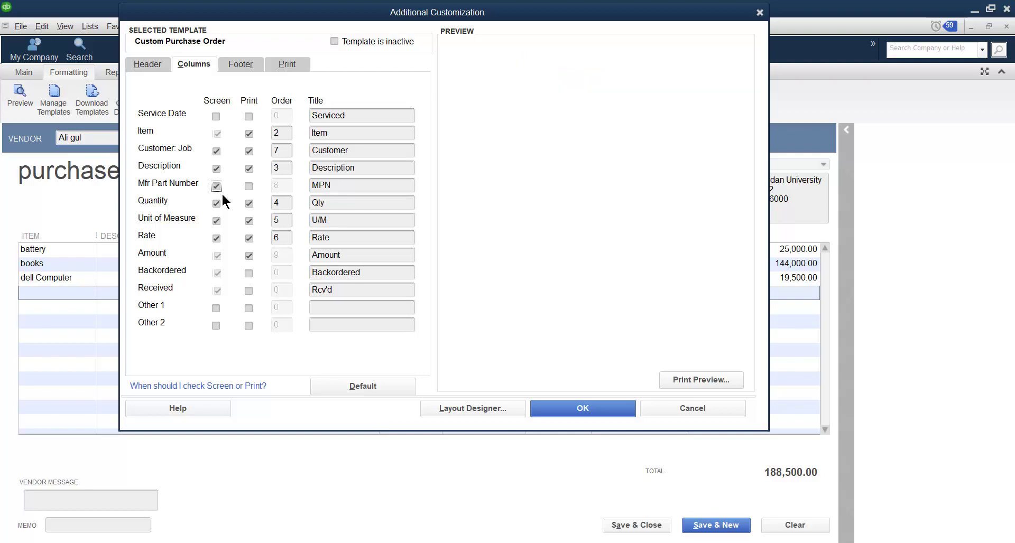
click(249, 186)
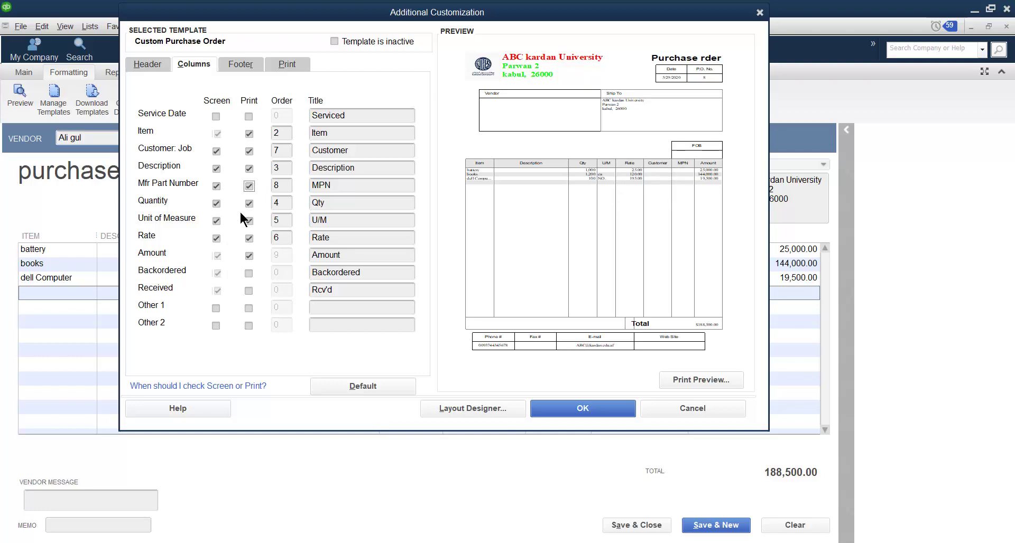
click(249, 186)
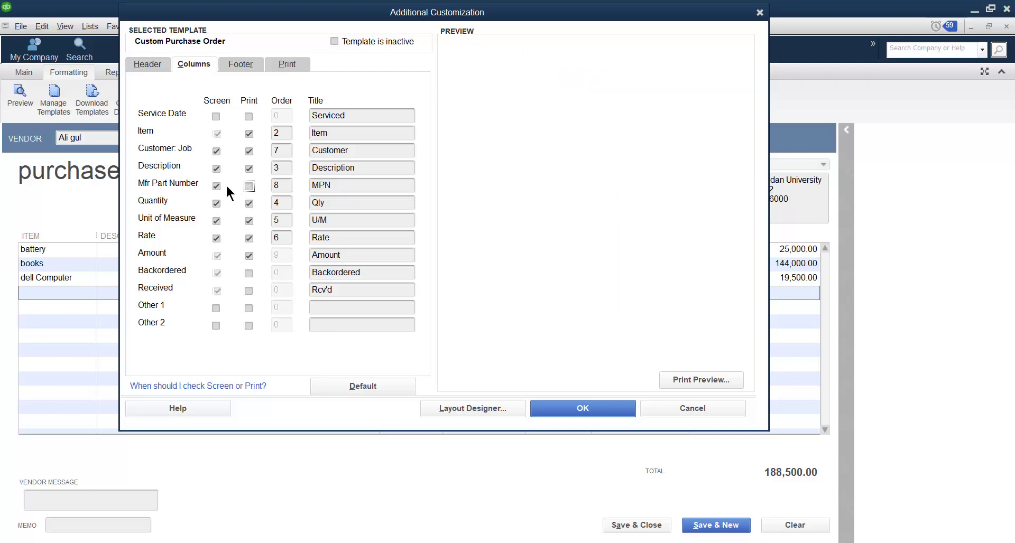
click(217, 187)
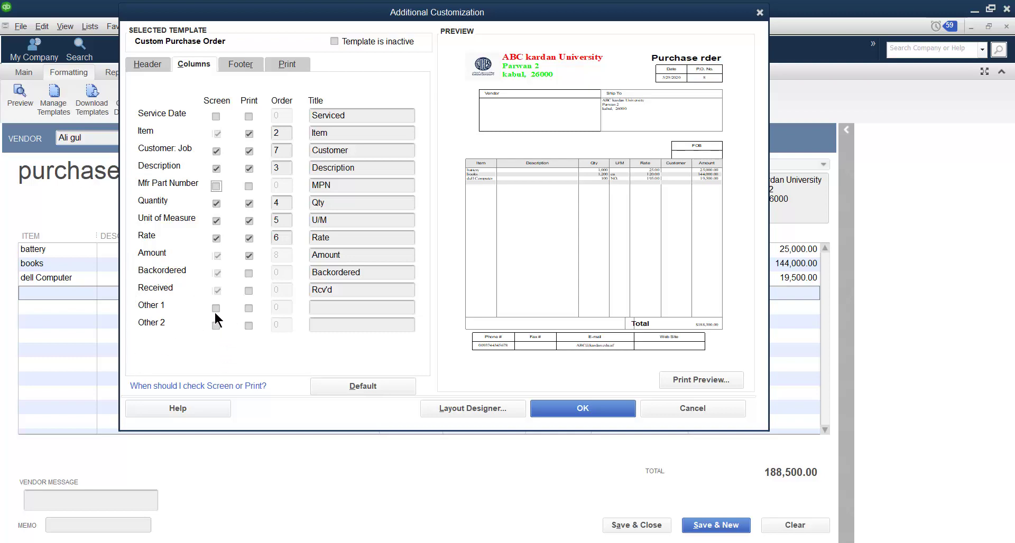
Remove the vendor message footer field from the on-screen form and apply the template customization
click(239, 63)
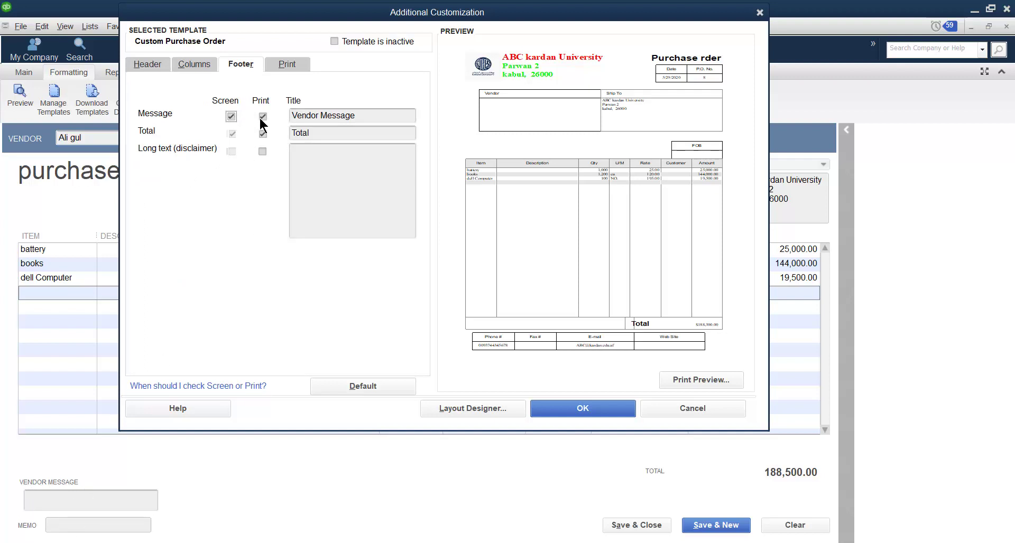
click(231, 116)
click(286, 66)
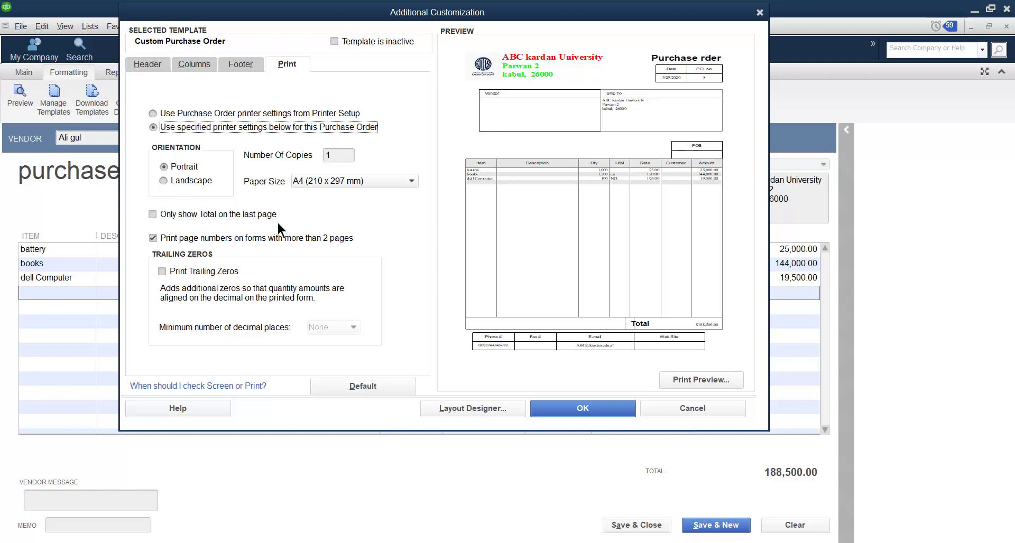
click(581, 410)
click(585, 413)
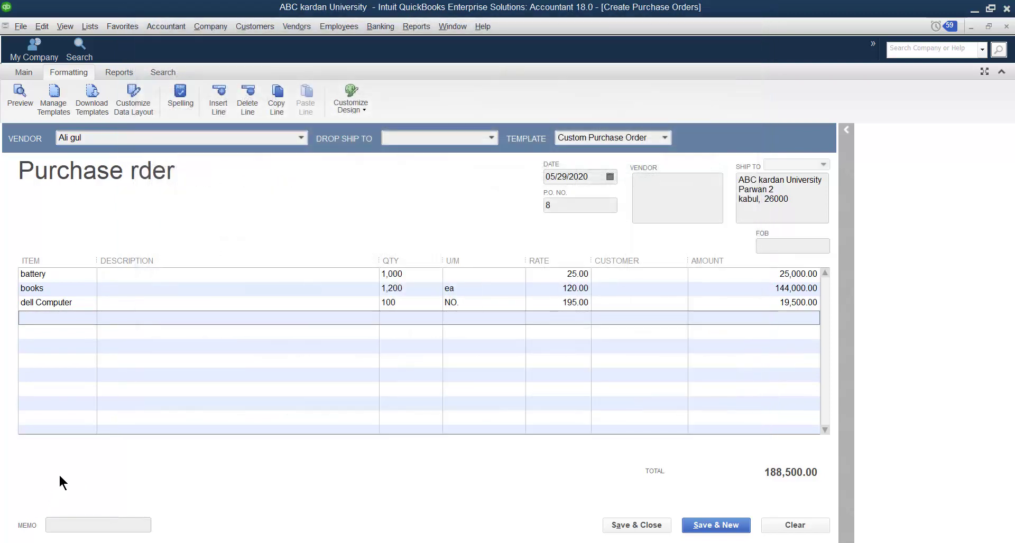
Preview the printed form of the purchase order and close the preview
click(18, 98)
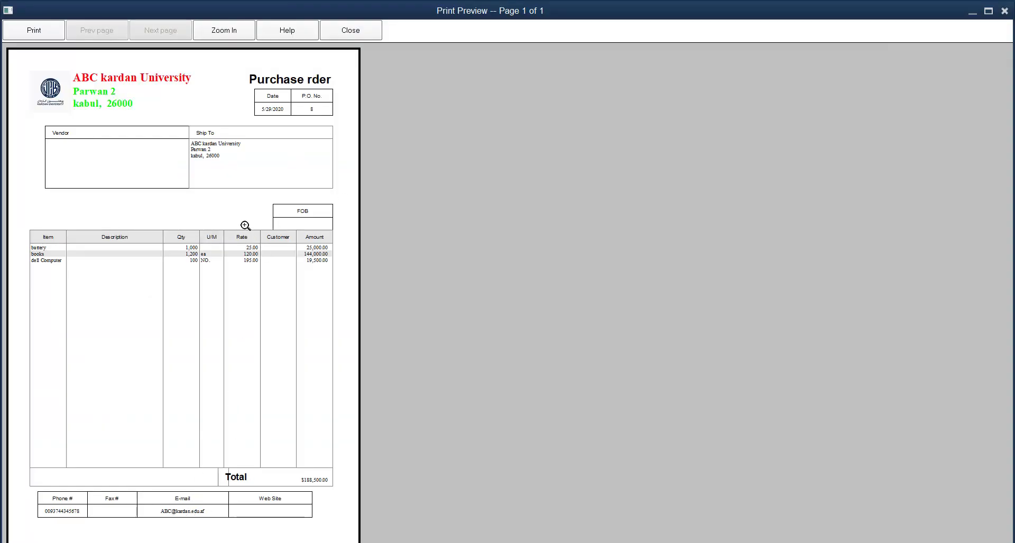
click(344, 29)
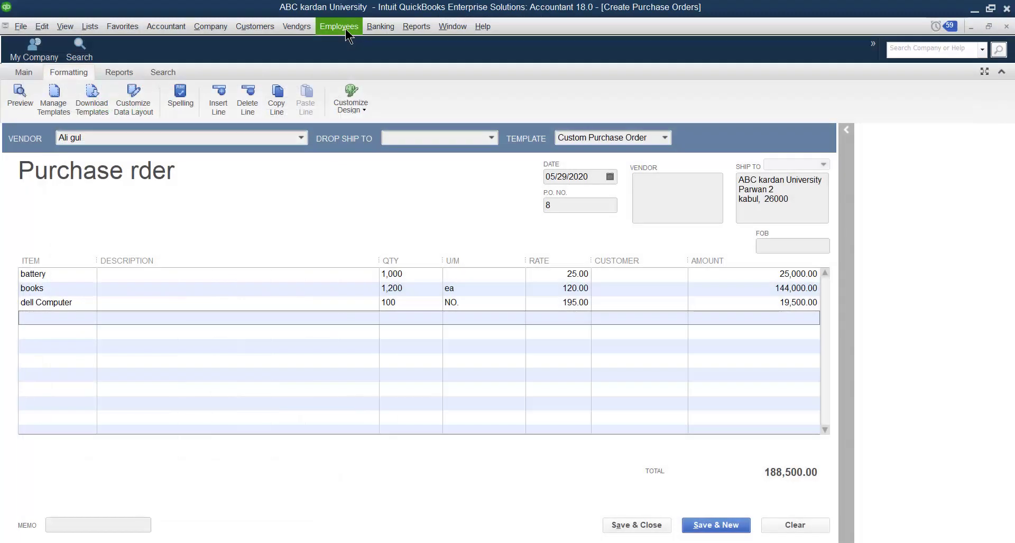
Try moving the Date label to about 4.94, 3.56 and the logo to about 6.63, 2.31 in the template's Layout Designer
click(46, 104)
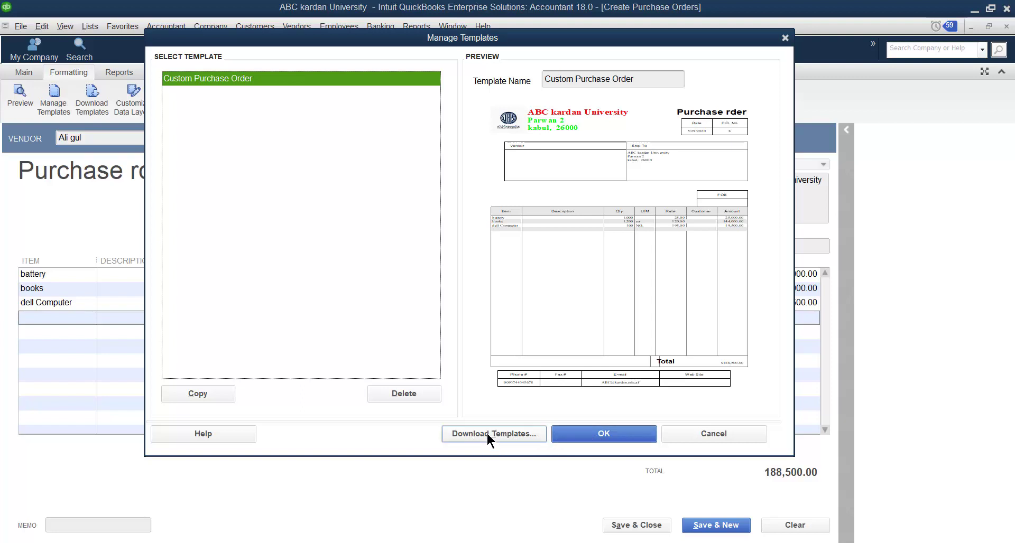
click(589, 433)
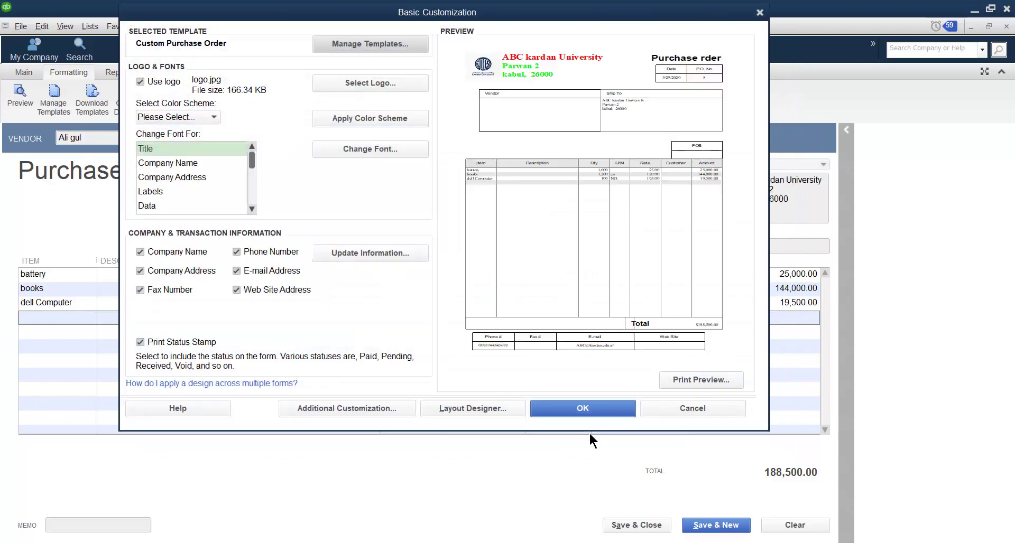
click(383, 407)
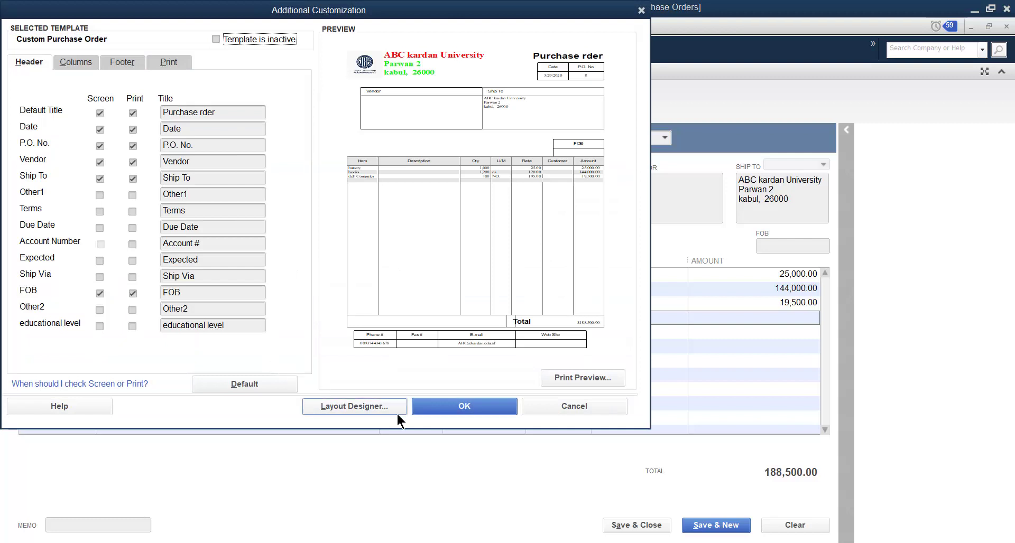
click(357, 405)
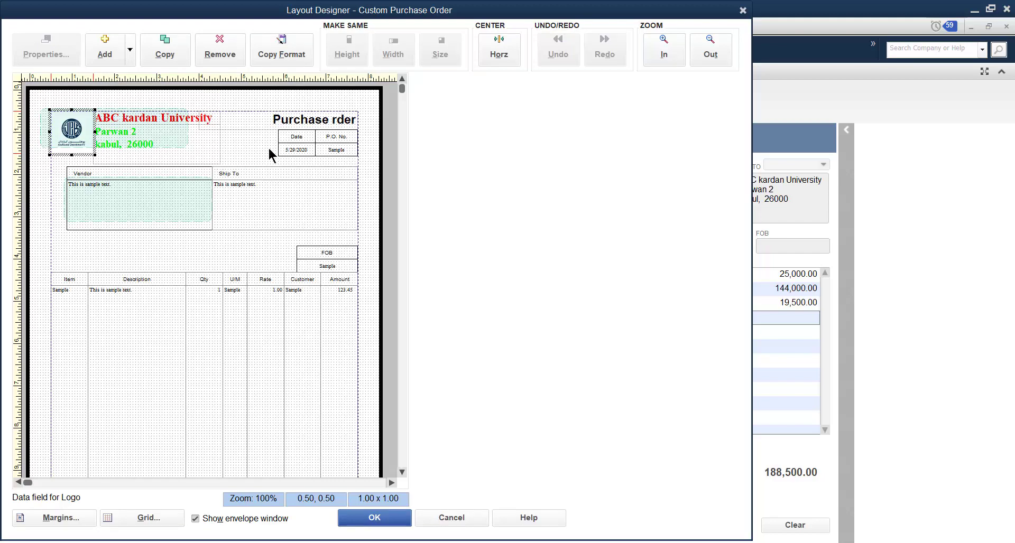
click(296, 137)
drag(295, 142, 256, 251)
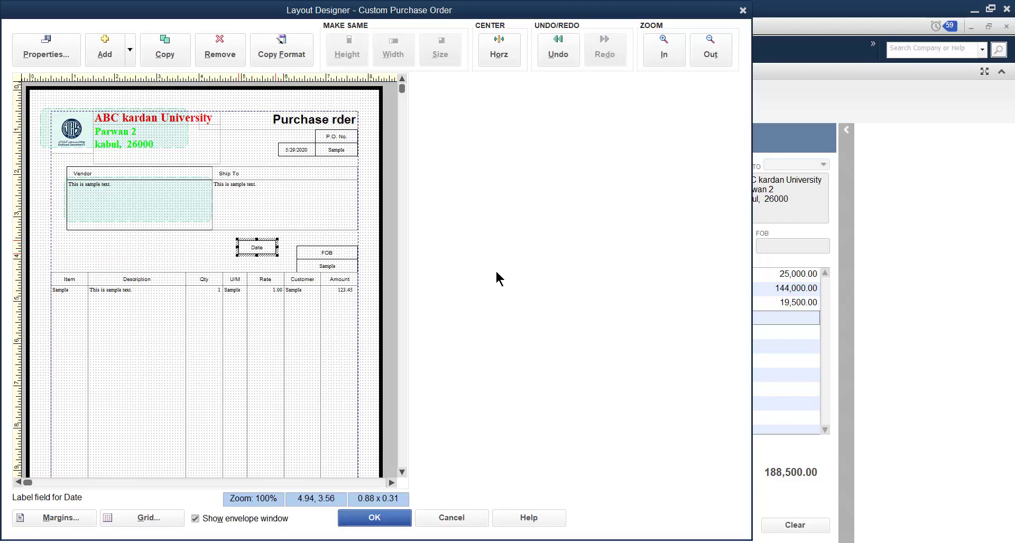
click(72, 138)
drag(72, 139, 330, 209)
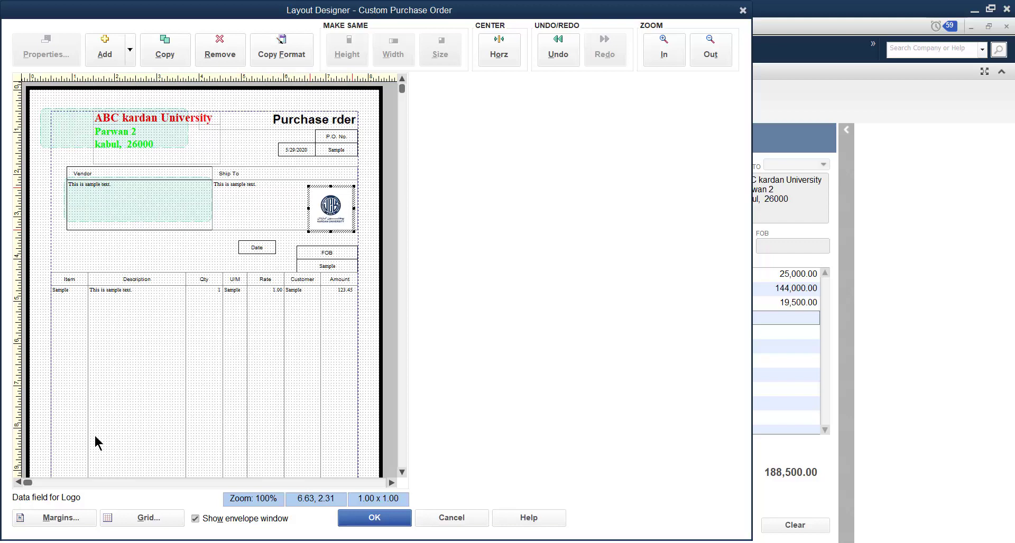
Hide the grid in the Layout Designer while keeping snap to grid on
click(155, 516)
click(406, 190)
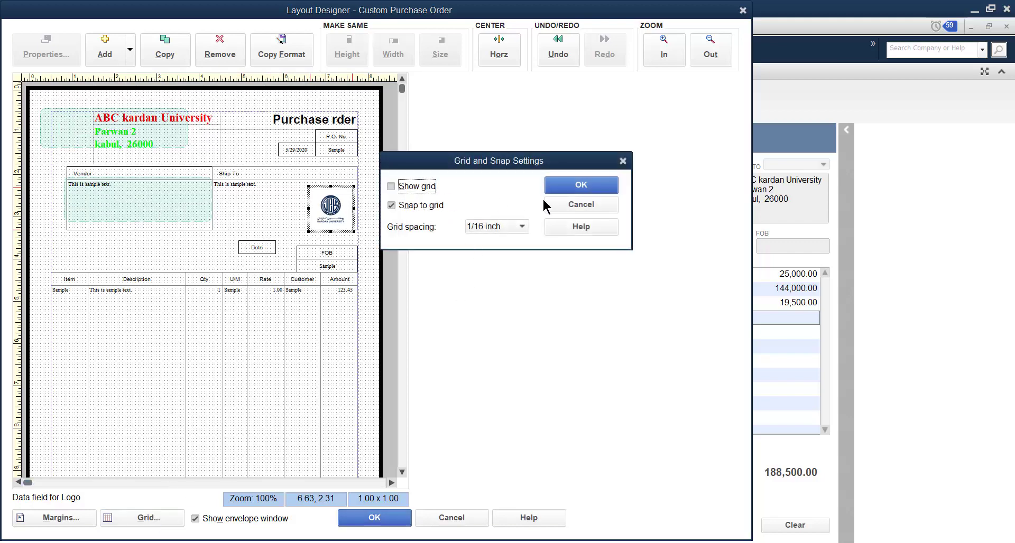
click(554, 191)
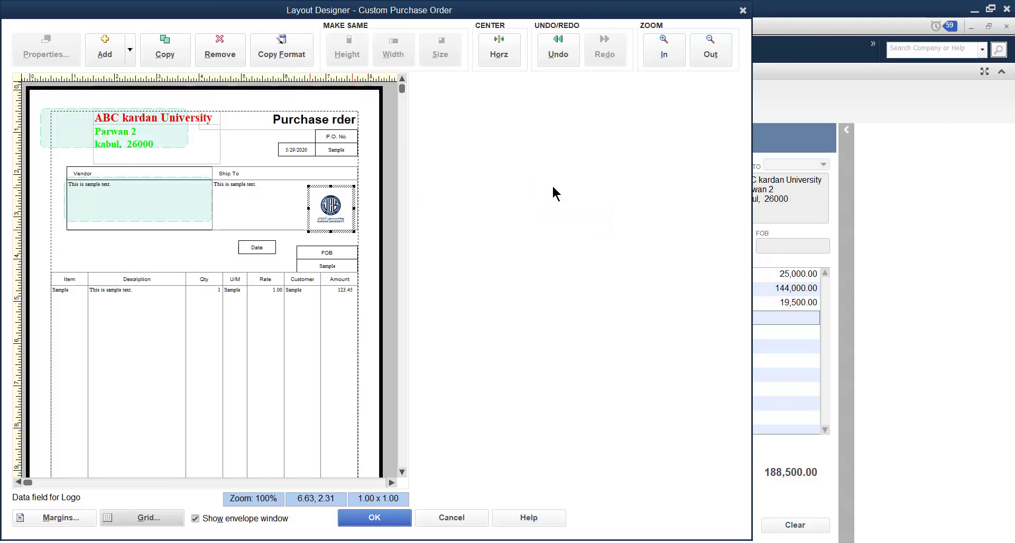
Try formatting the Description column label in the Hasti_pooneh font at size 12 in red
click(155, 277)
double_click(157, 281)
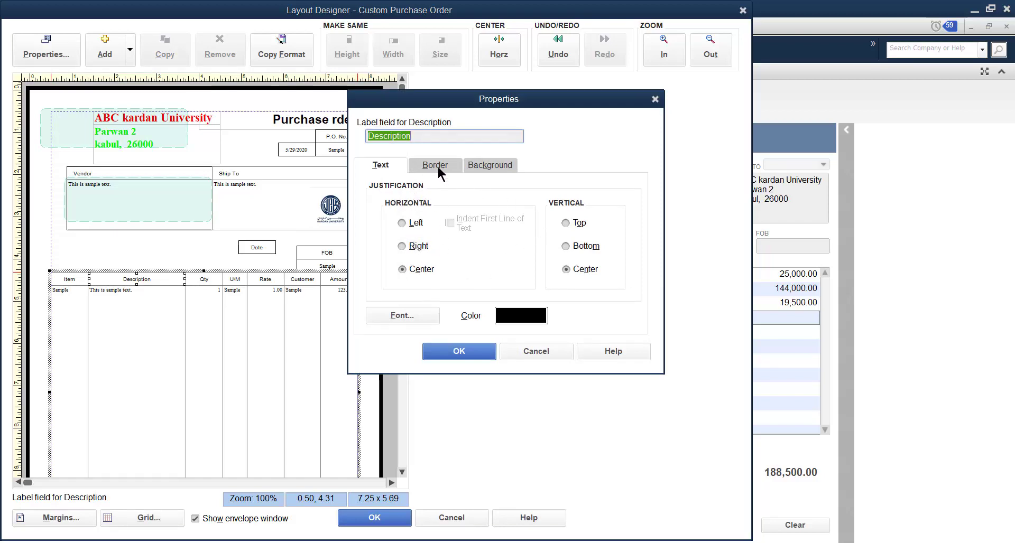
click(394, 313)
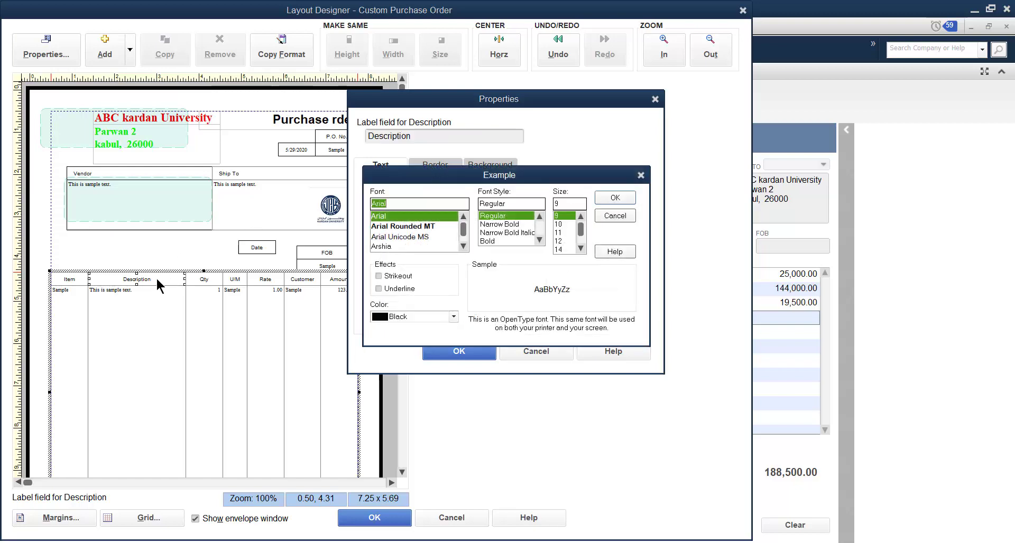
scroll(427, 236, down, 5)
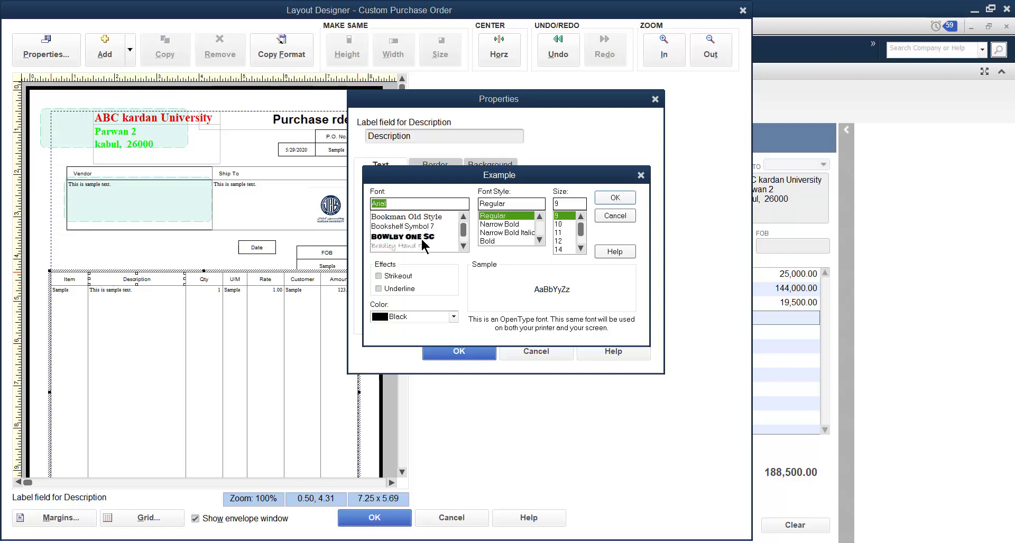
scroll(465, 238, down, 15)
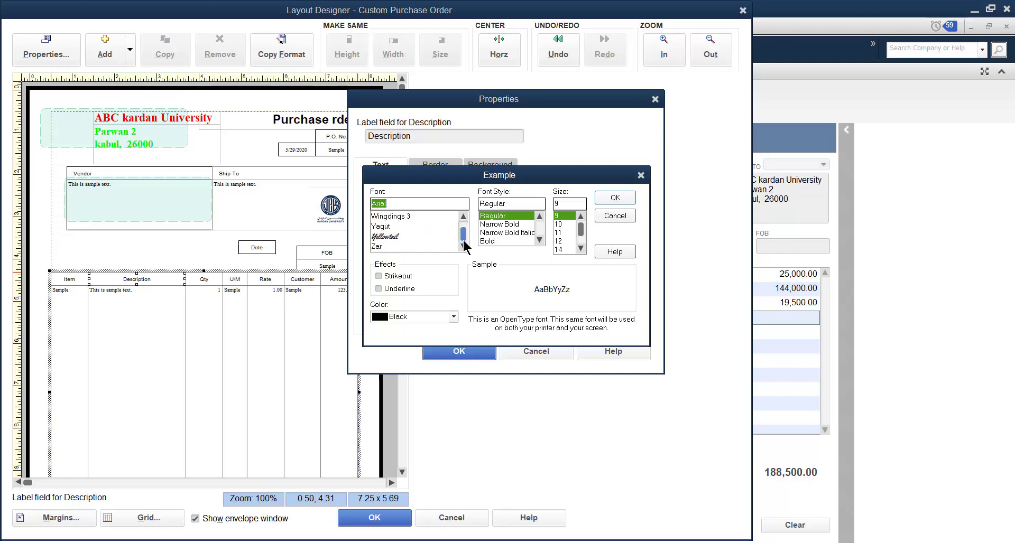
scroll(397, 244, up, 3)
scroll(397, 244, up, 8)
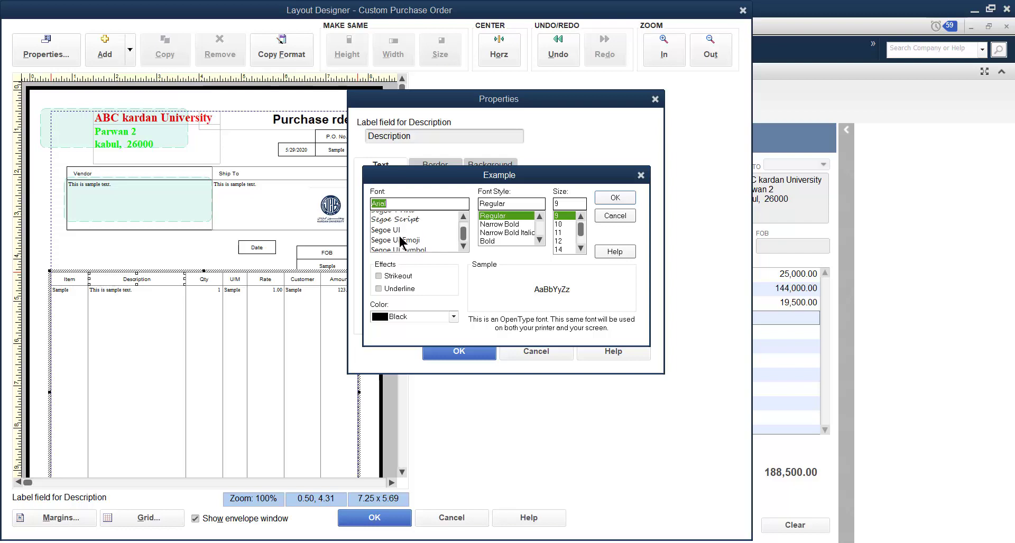
scroll(401, 233, up, 6)
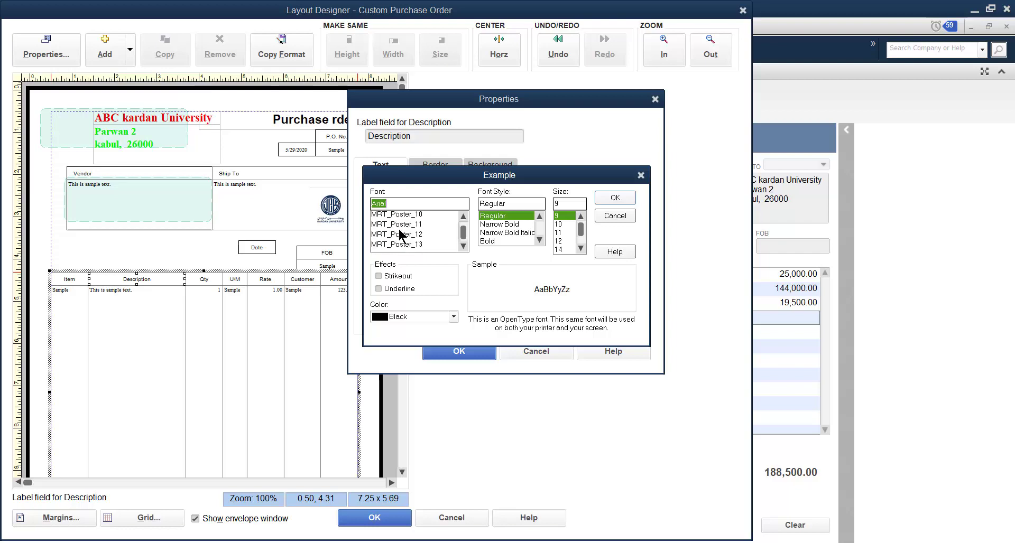
scroll(401, 234, up, 6)
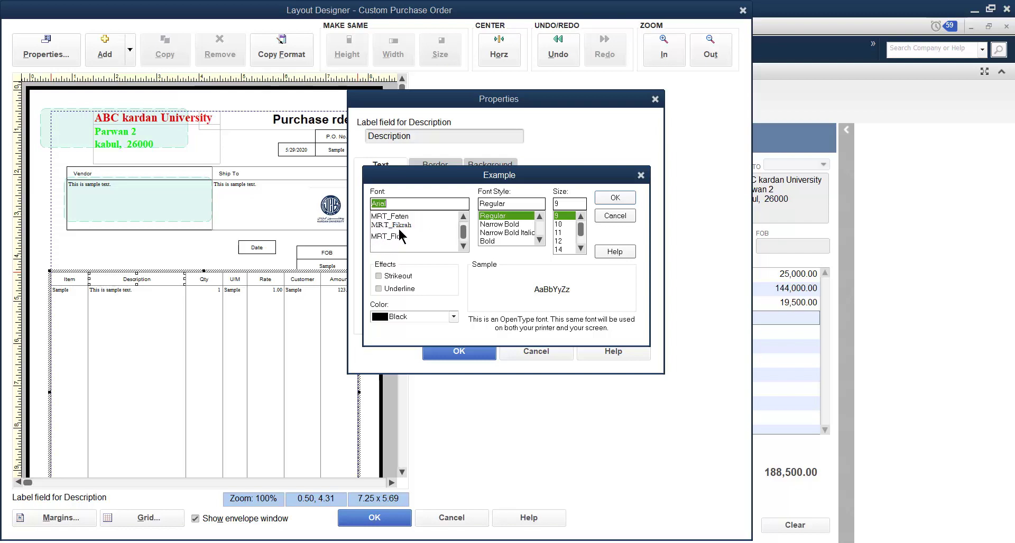
scroll(398, 230, up, 5)
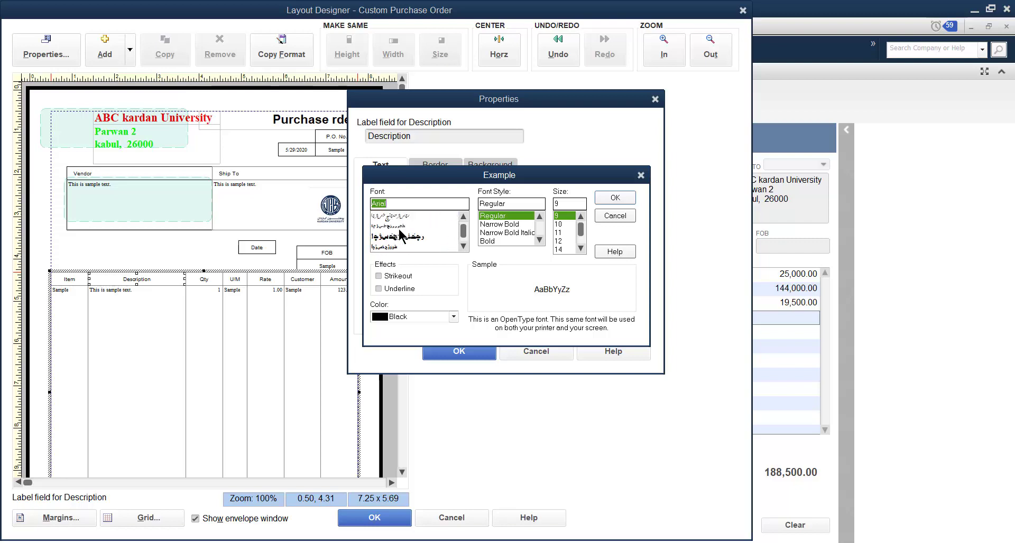
click(398, 227)
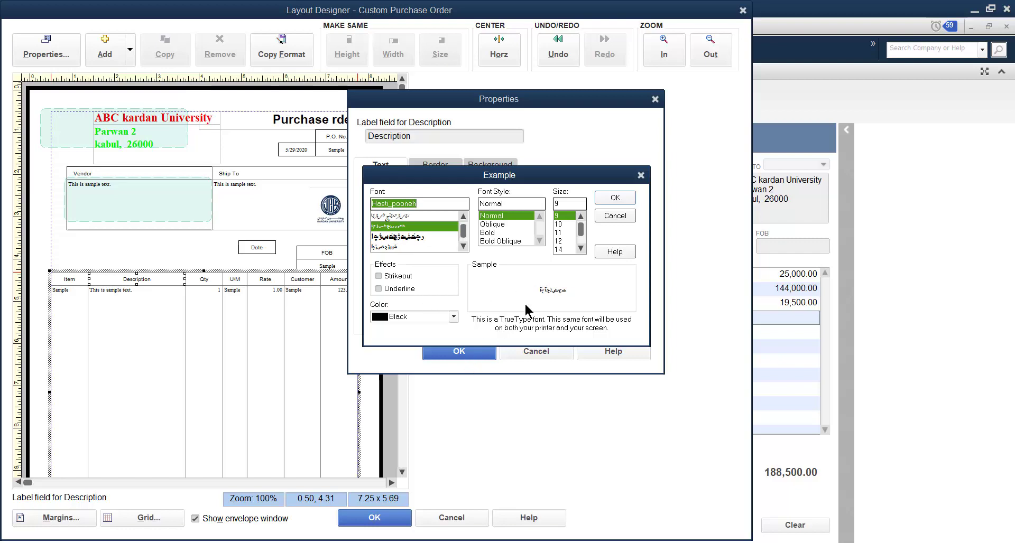
click(559, 241)
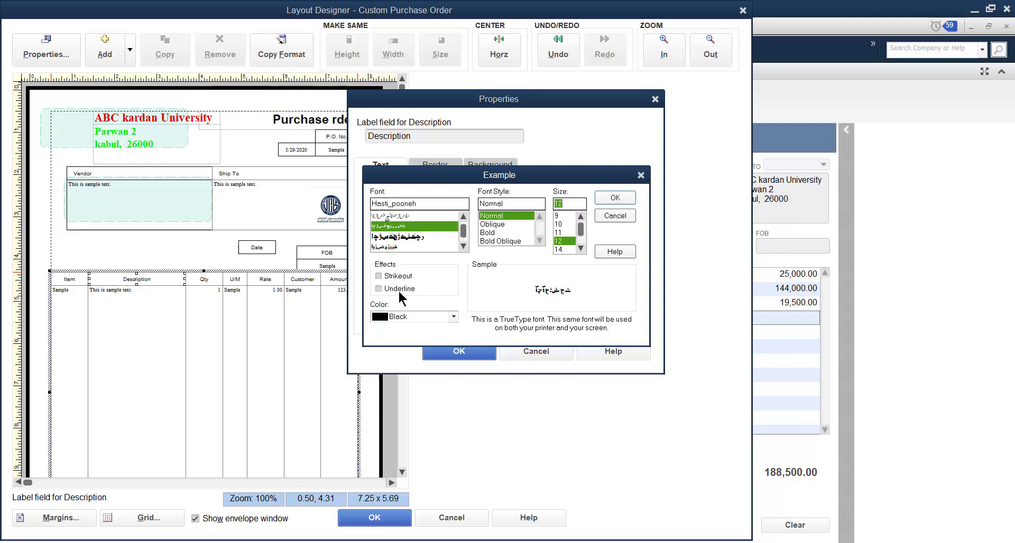
click(402, 312)
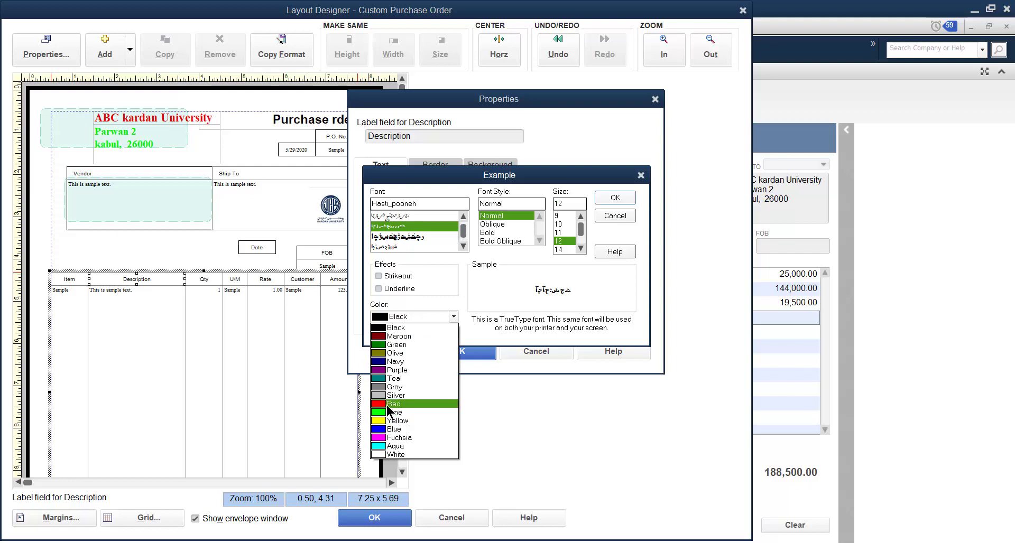
click(386, 405)
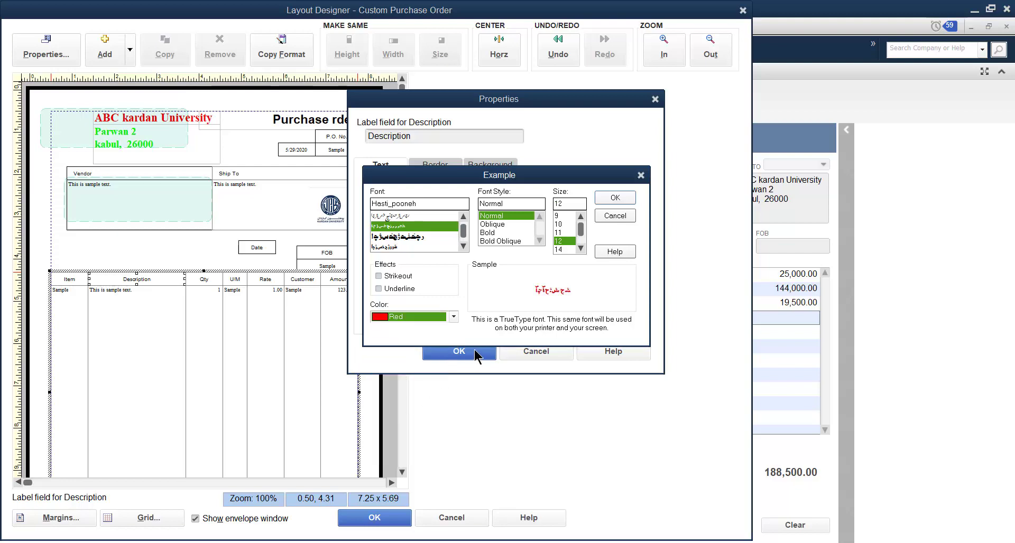
click(615, 196)
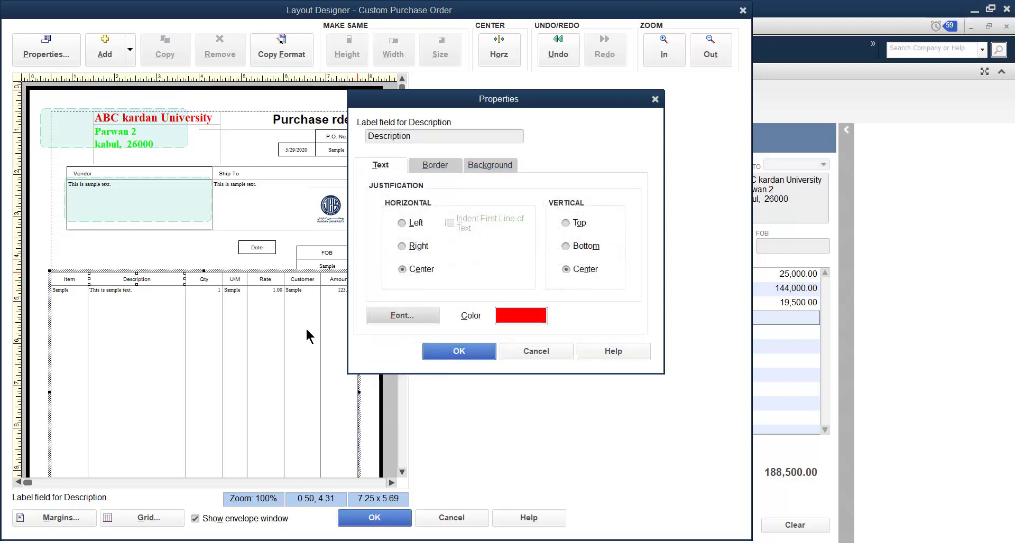
click(458, 353)
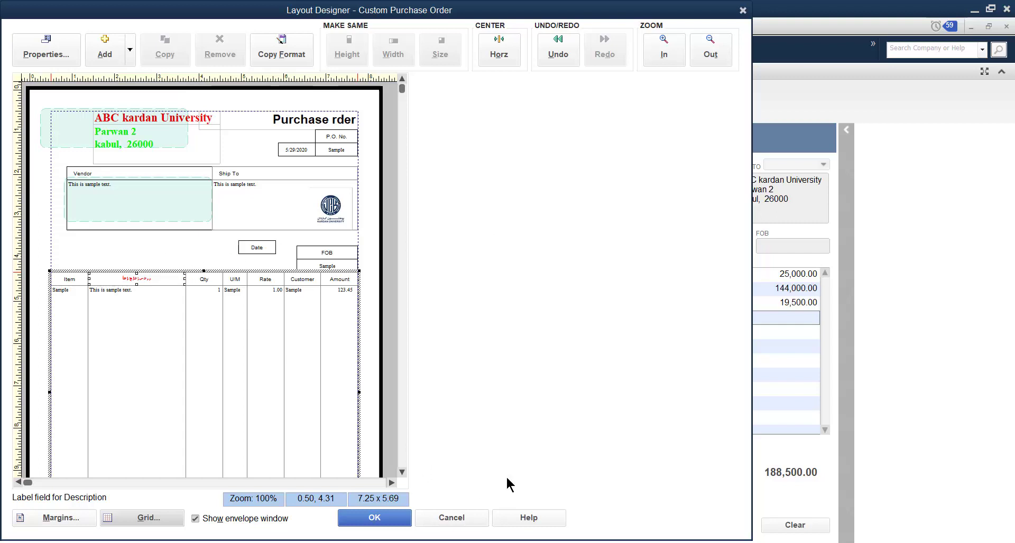
Discard all Layout Designer changes and leave the template customization without saving
click(462, 520)
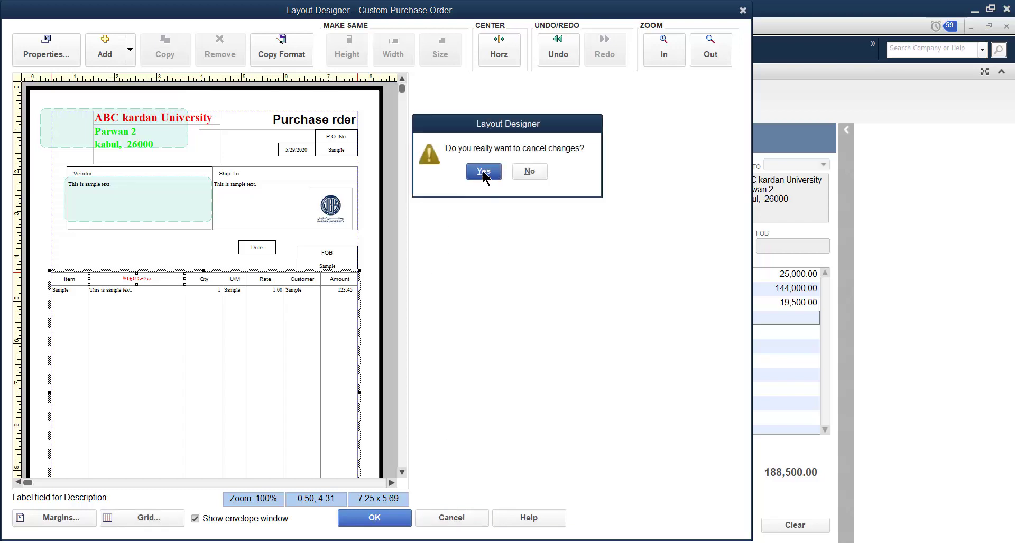
click(484, 172)
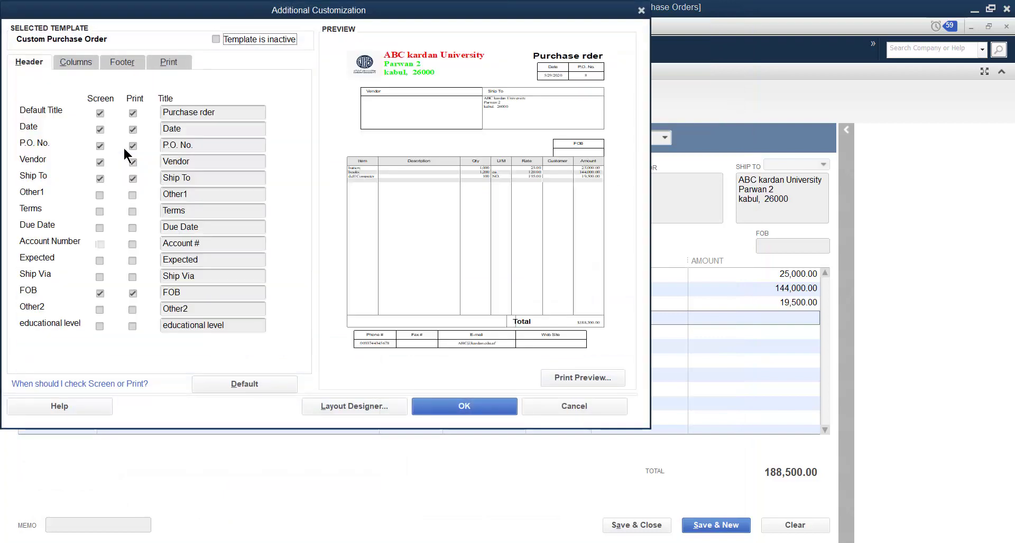
click(569, 407)
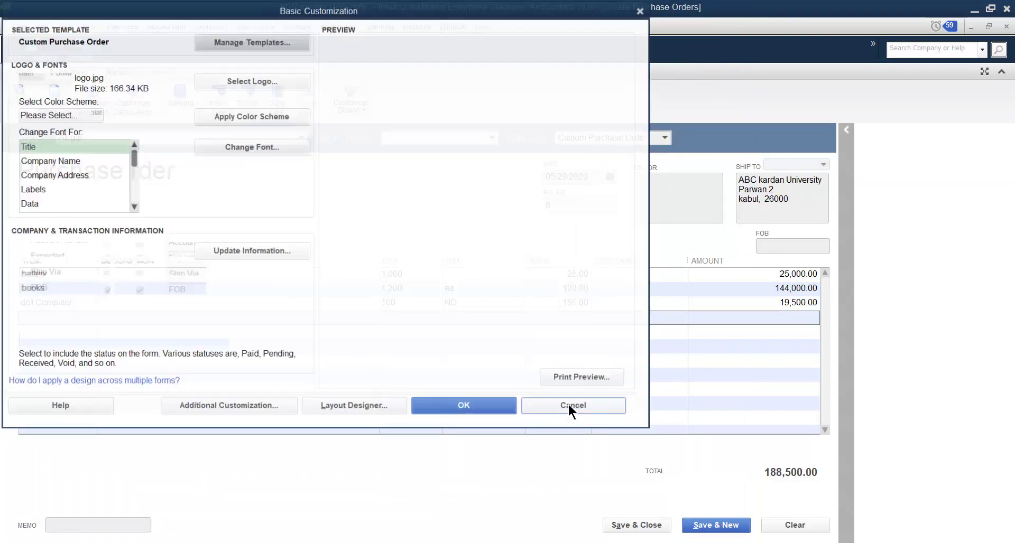
click(568, 407)
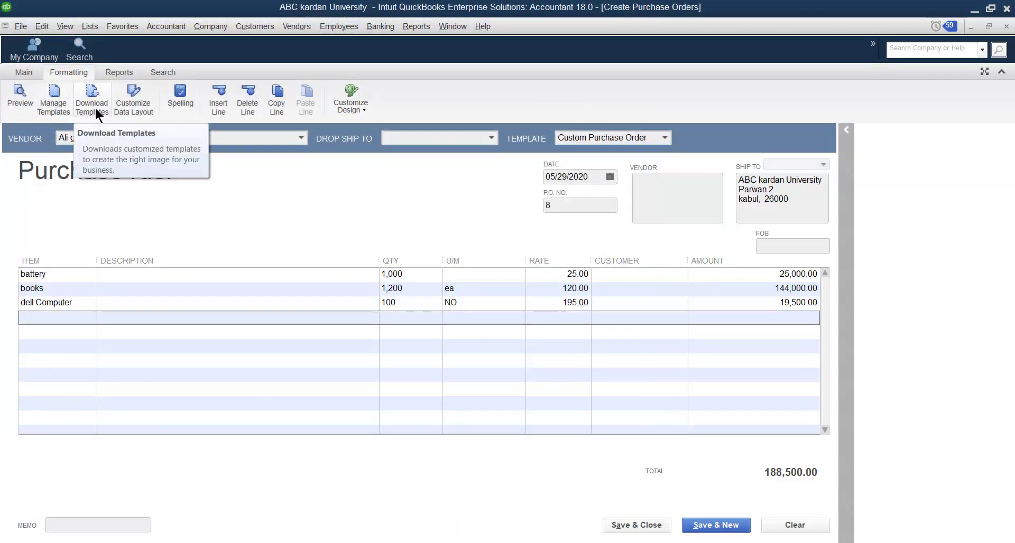
View the purchase order's data layout customization and close it without changes
click(130, 106)
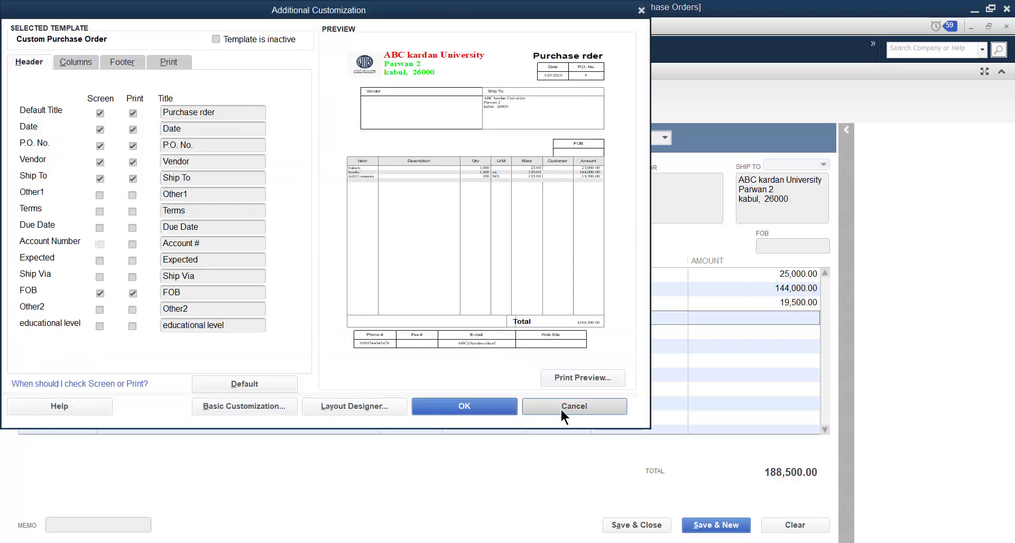
click(560, 408)
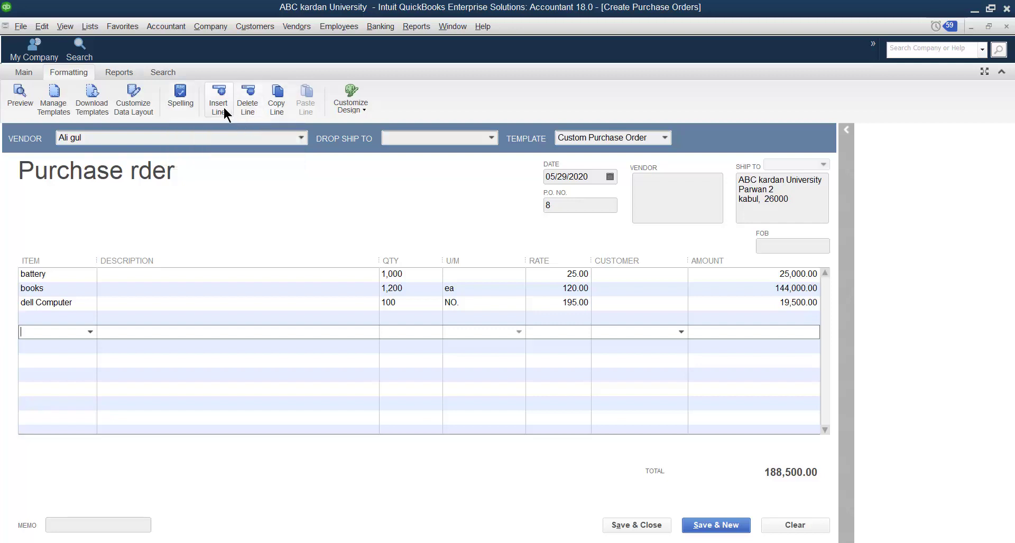
Insert a line above the books line of the purchase order and fill it with the motherboard item
click(65, 317)
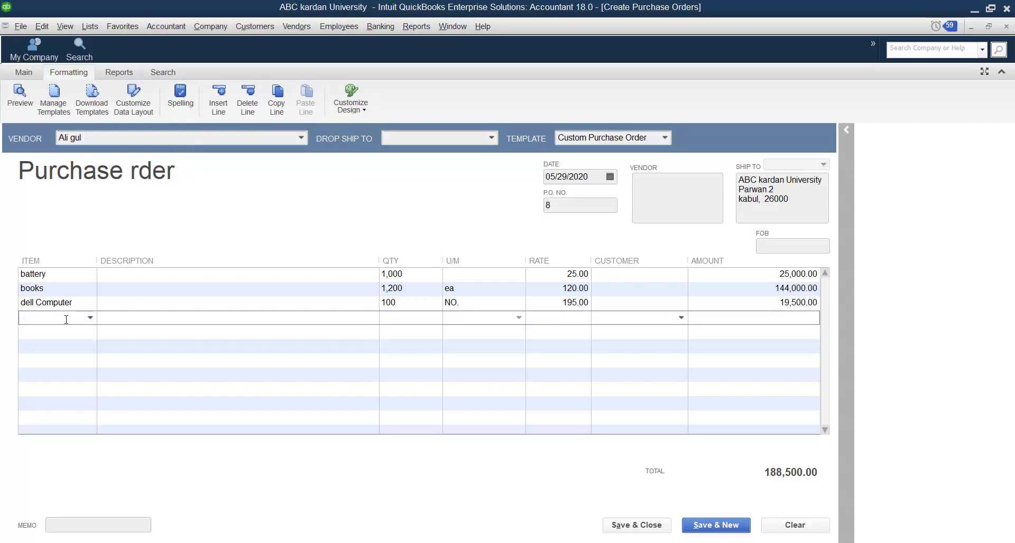
click(71, 290)
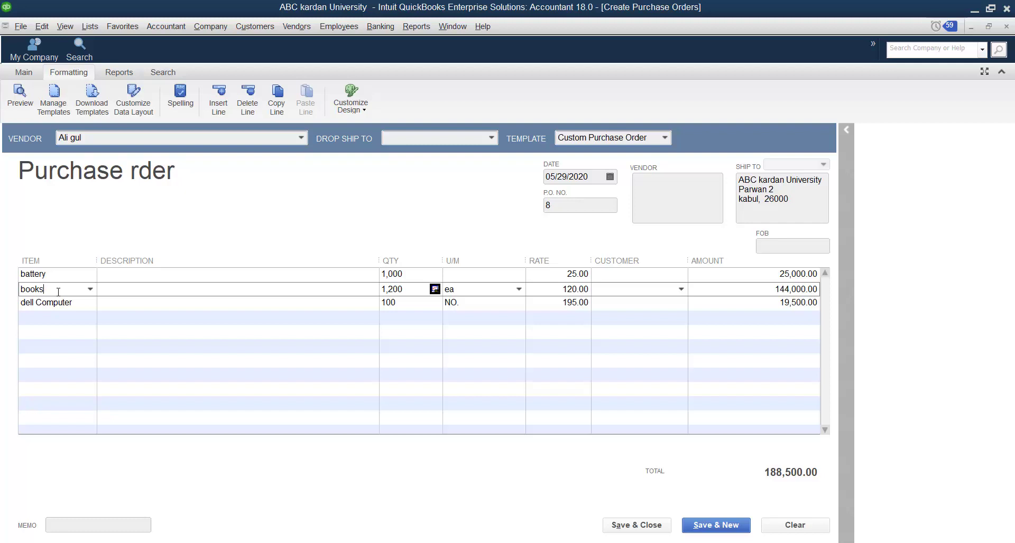
click(218, 101)
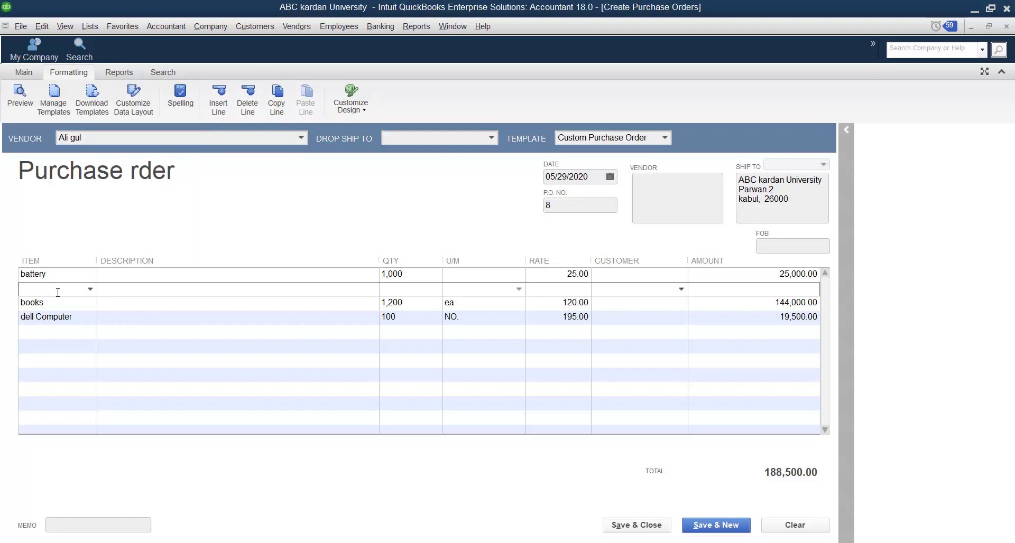
click(90, 289)
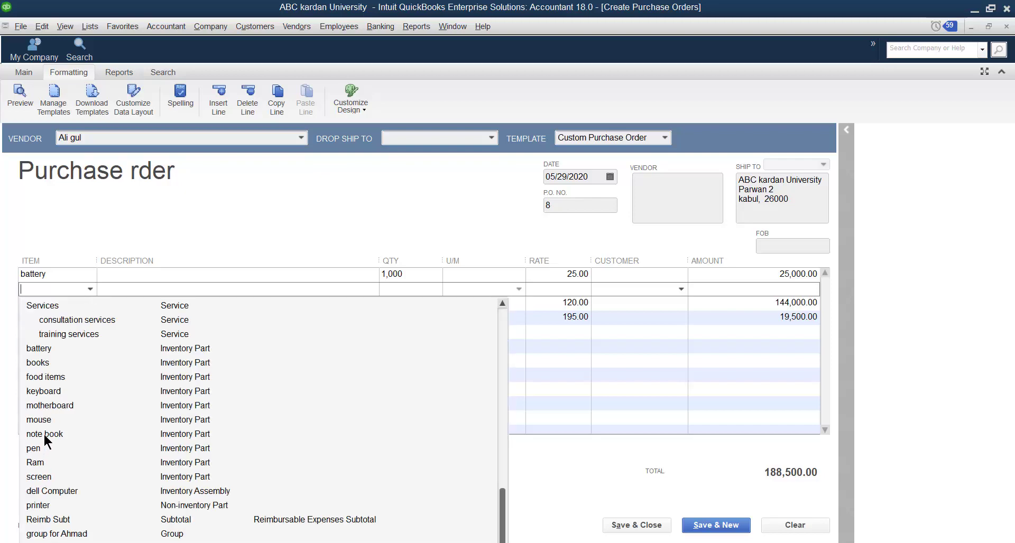
click(47, 405)
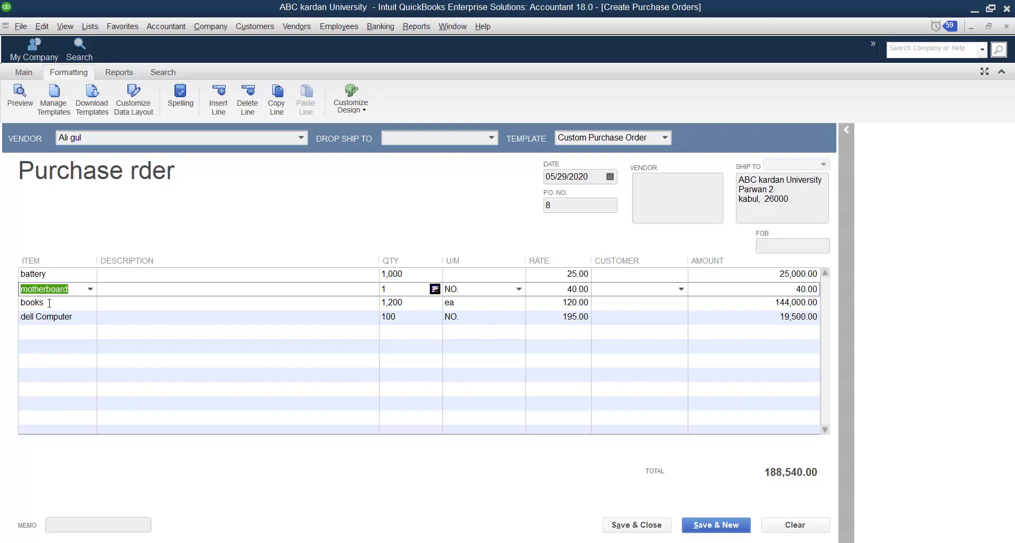
Try inserting a note book line above the dell Computer line and delete that line again
click(77, 318)
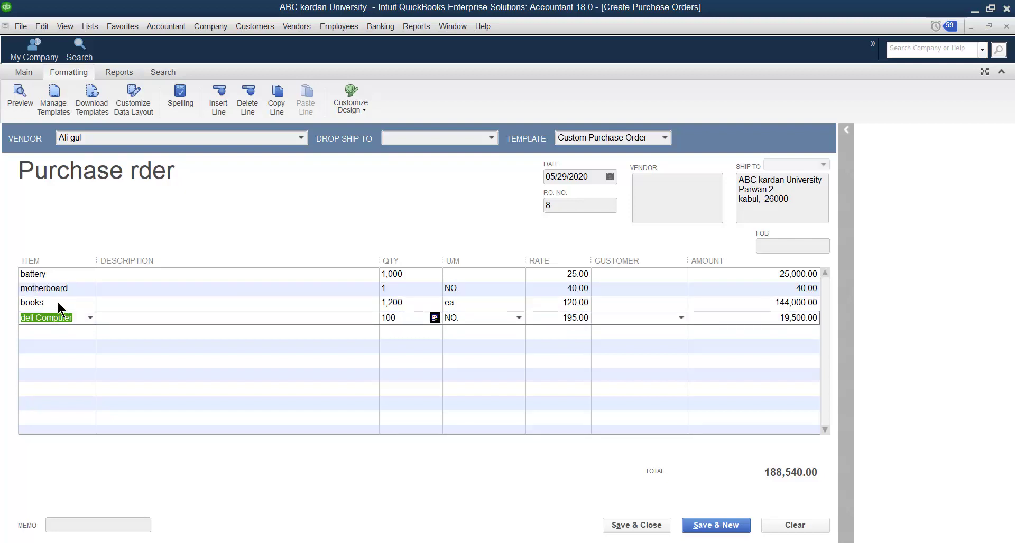
click(217, 108)
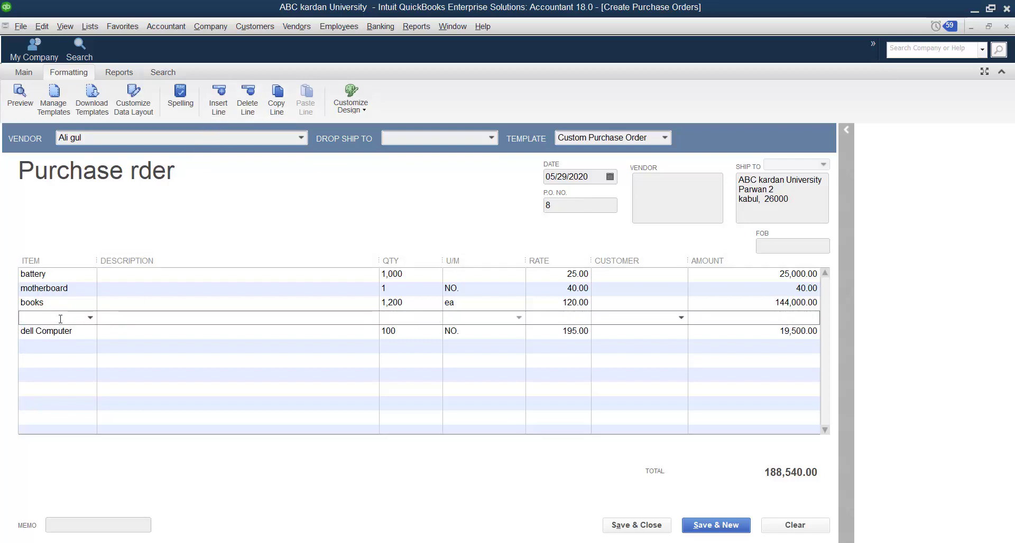
click(90, 317)
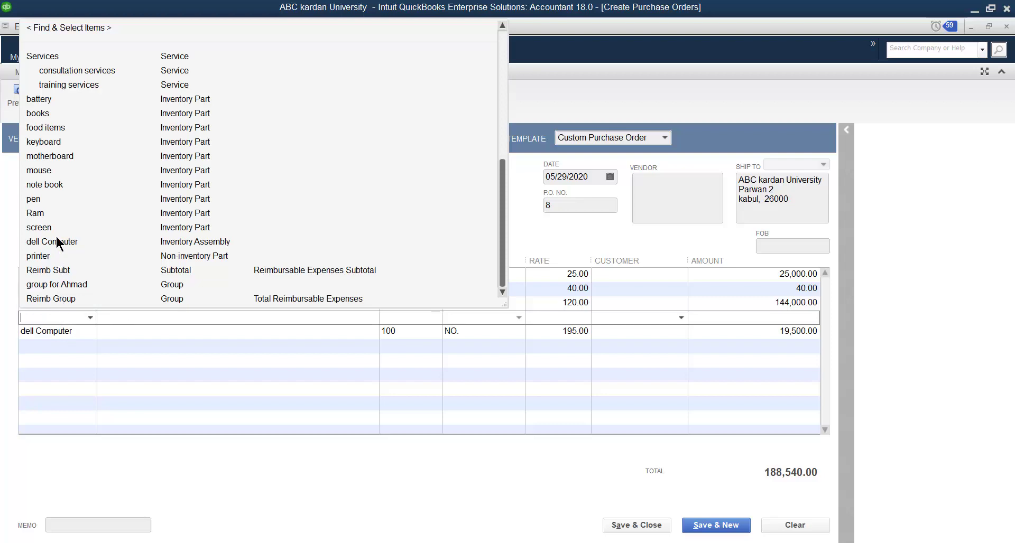
click(45, 185)
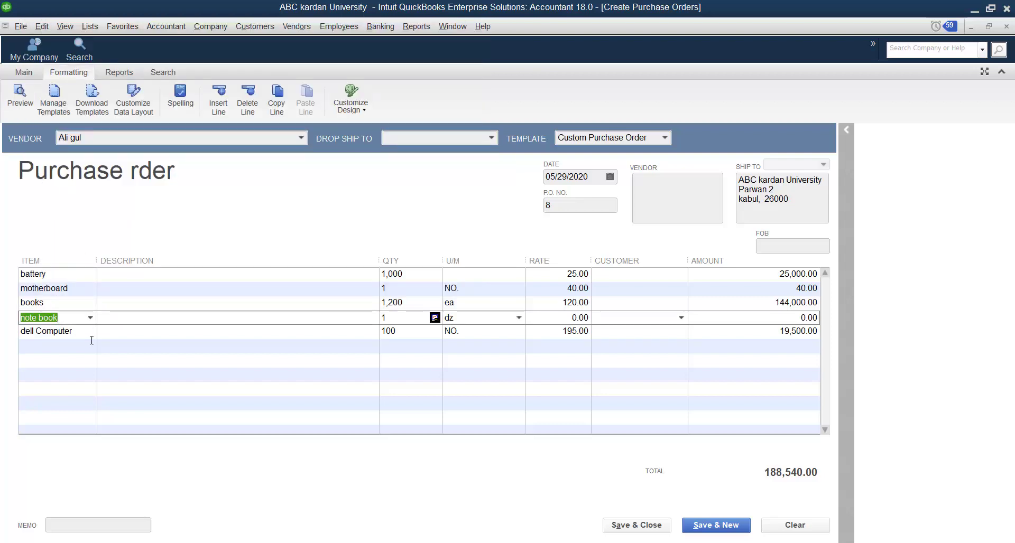
click(246, 106)
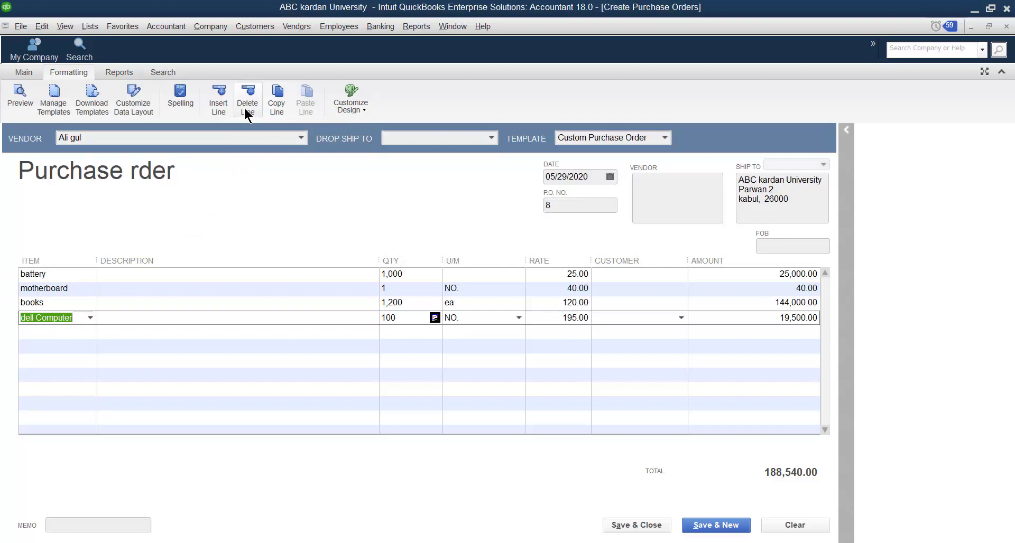
Copy the dell Computer line and paste it into the first empty row below it
click(275, 106)
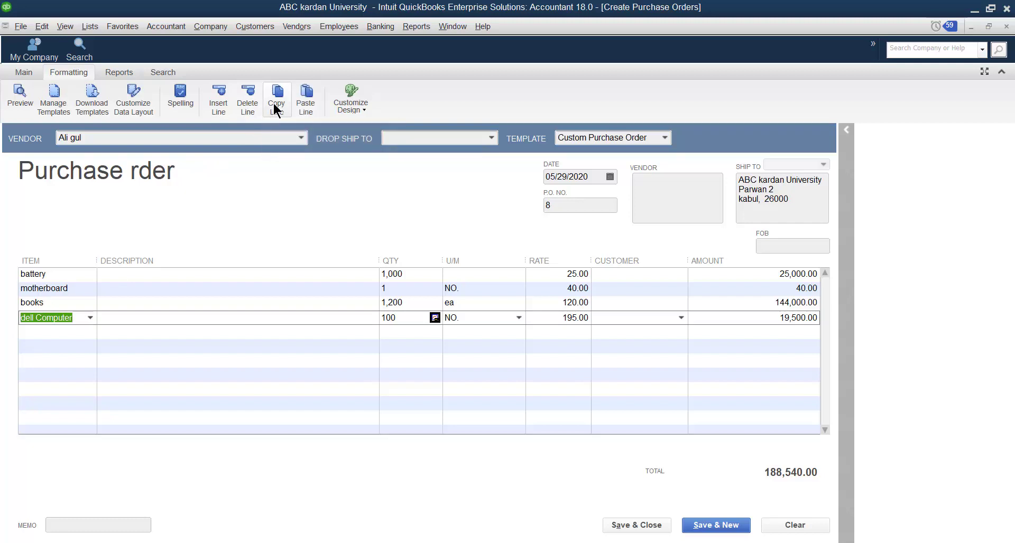
click(46, 332)
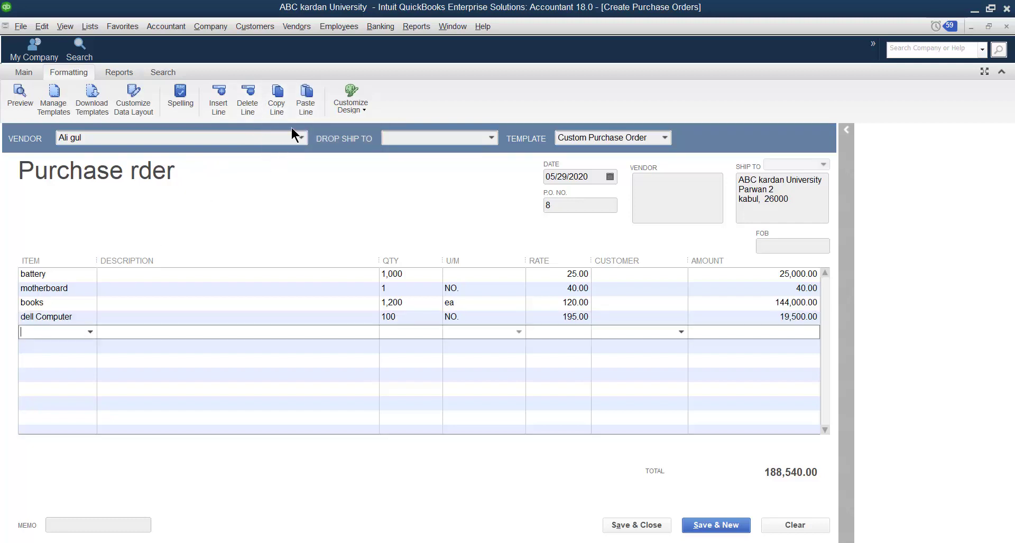
click(299, 108)
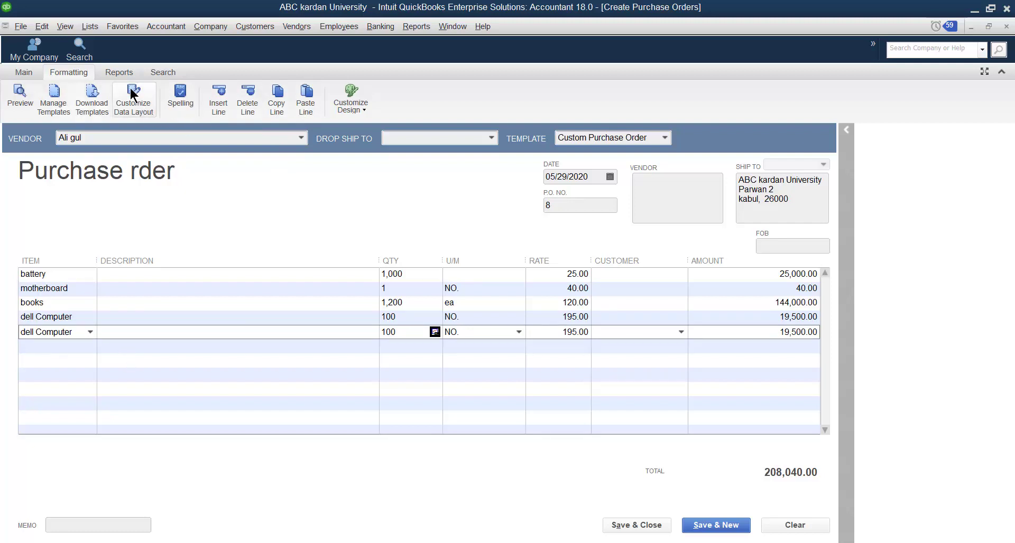
View the vendor's QuickReport for all dates and close it
click(117, 72)
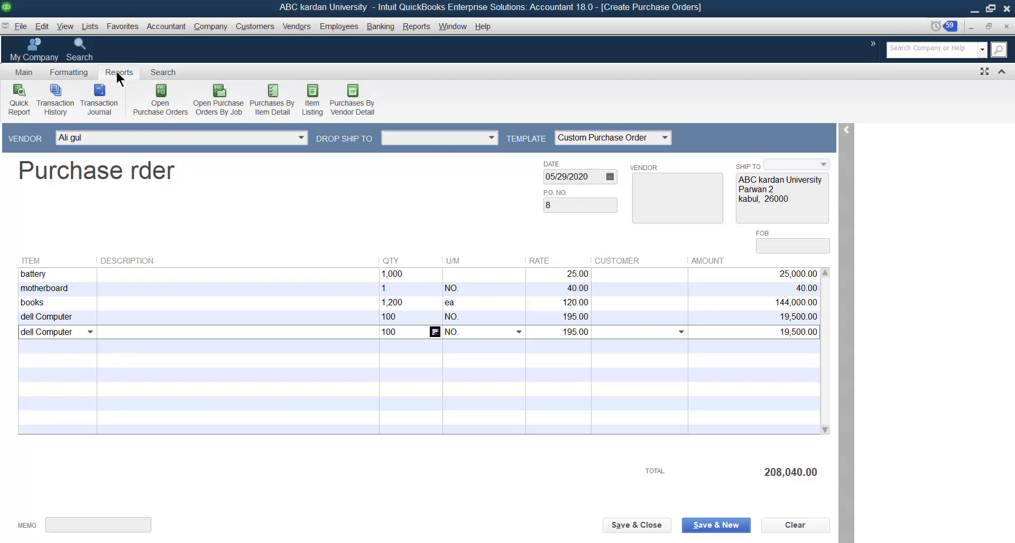
click(20, 108)
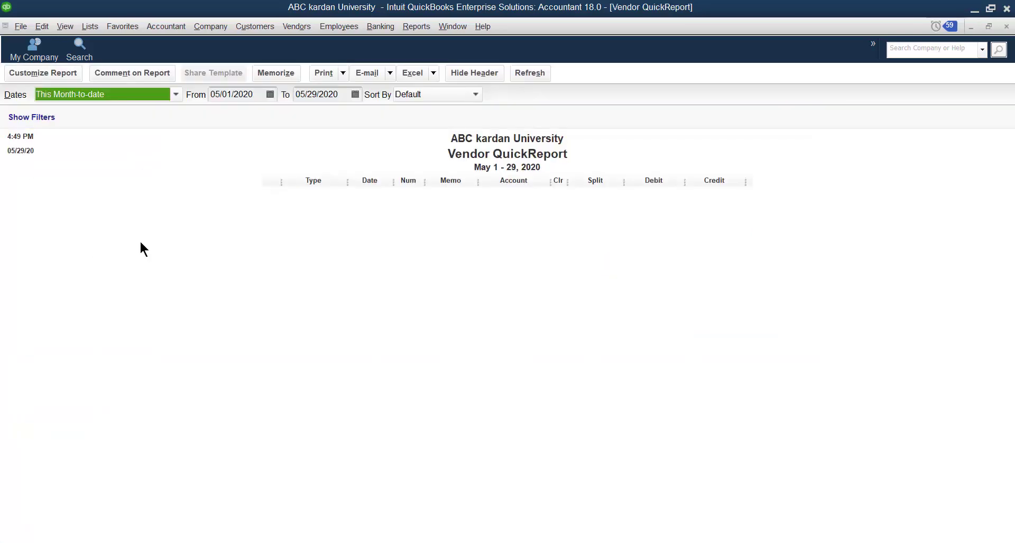
key(a)
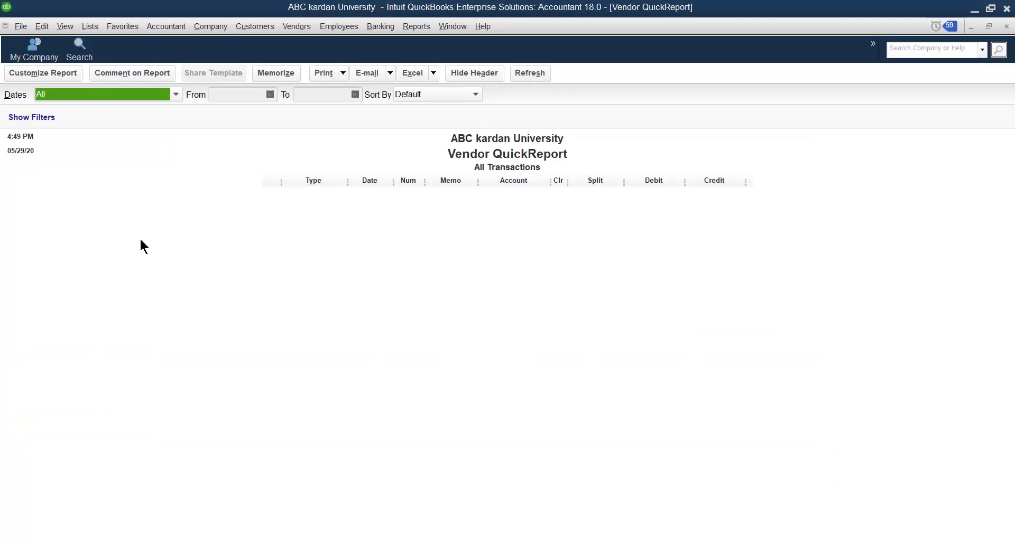
click(1006, 27)
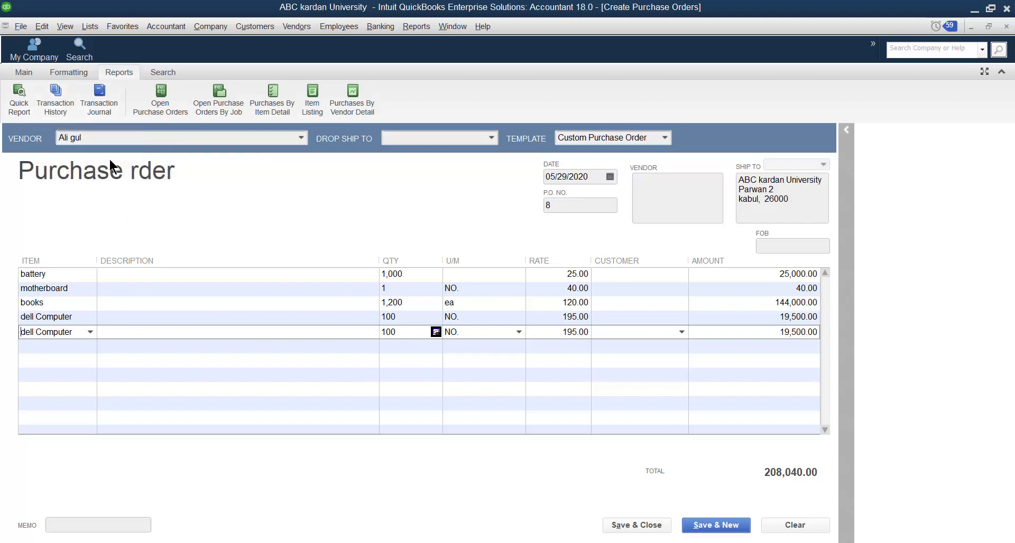
View the purchase order's Transaction Journal and the Open Purchase Orders report, closing each one
click(98, 106)
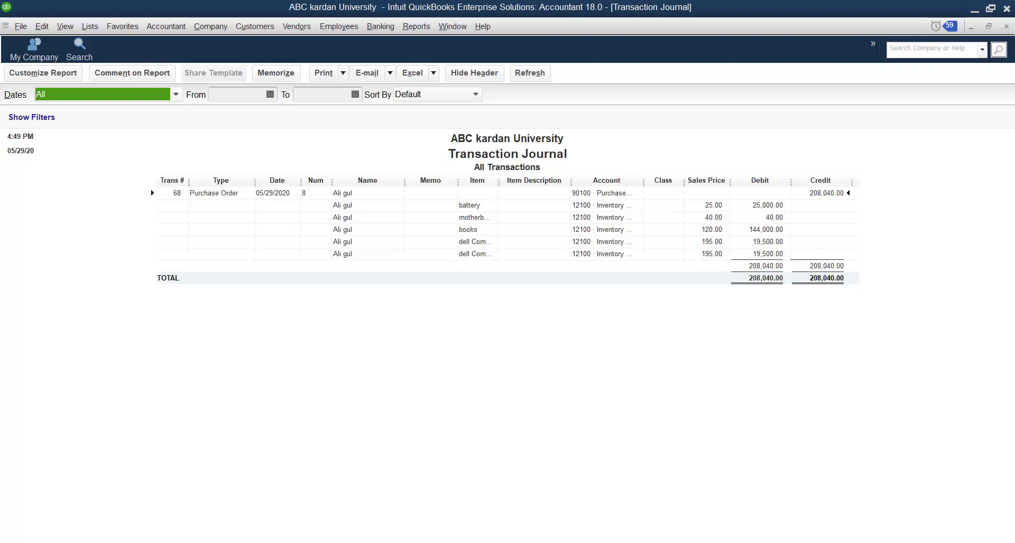
click(1006, 27)
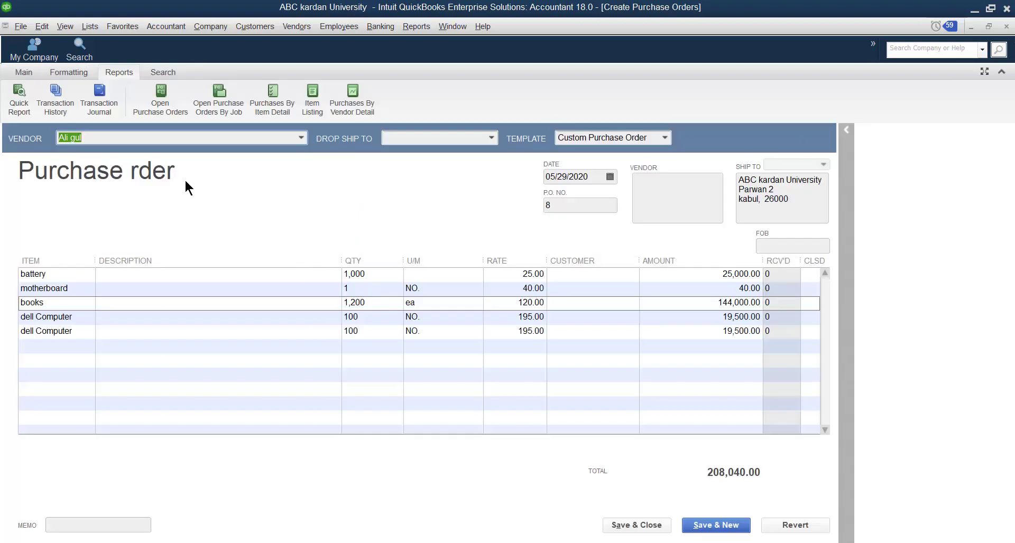
click(161, 111)
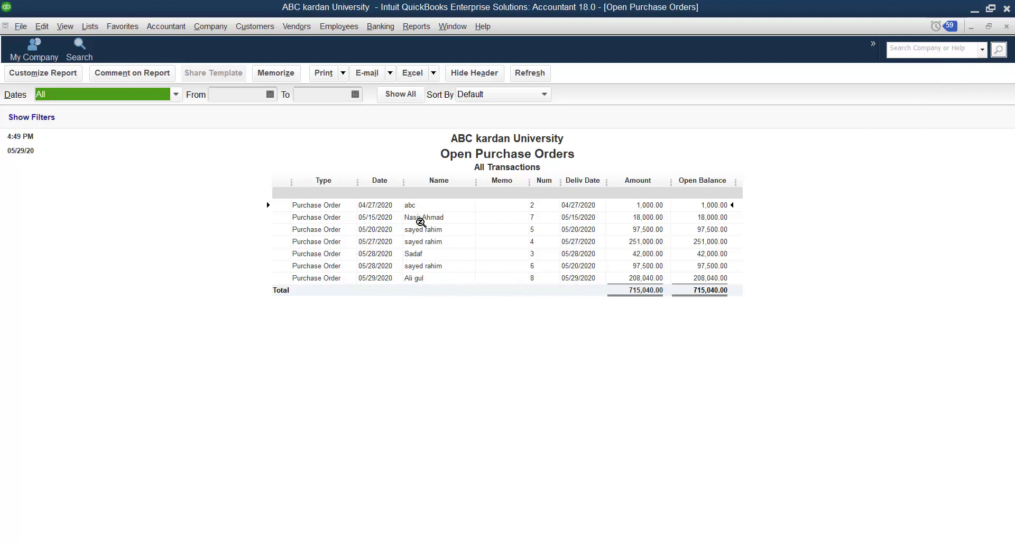
click(1006, 27)
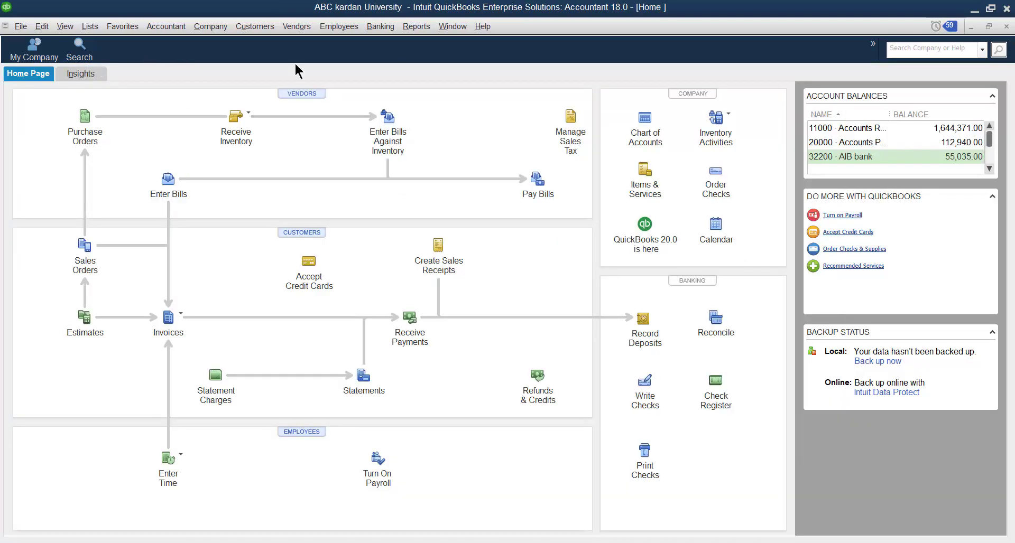
Reopen the purchase order dated 05/29/2020 from the Vendor Center's list of purchase order transactions
click(296, 27)
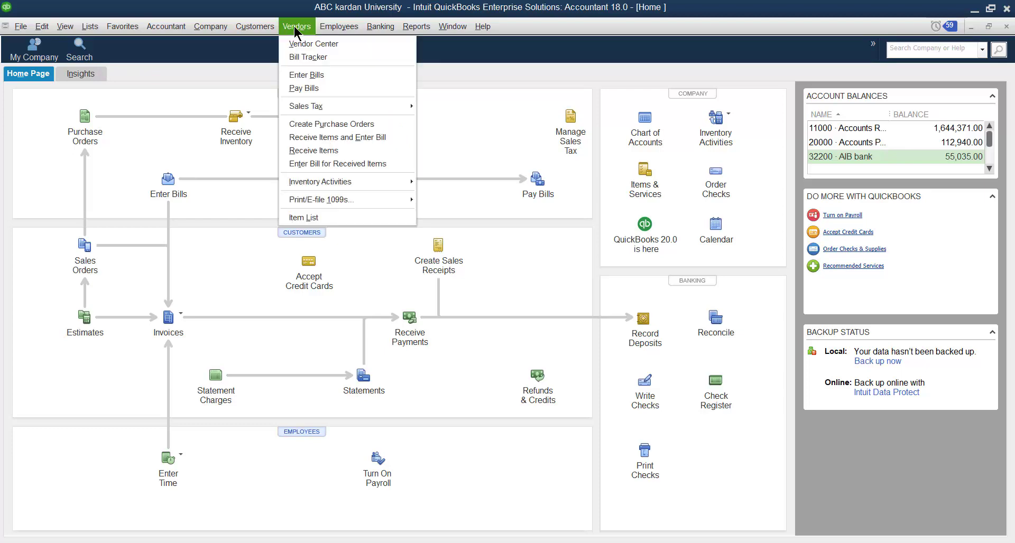
click(299, 46)
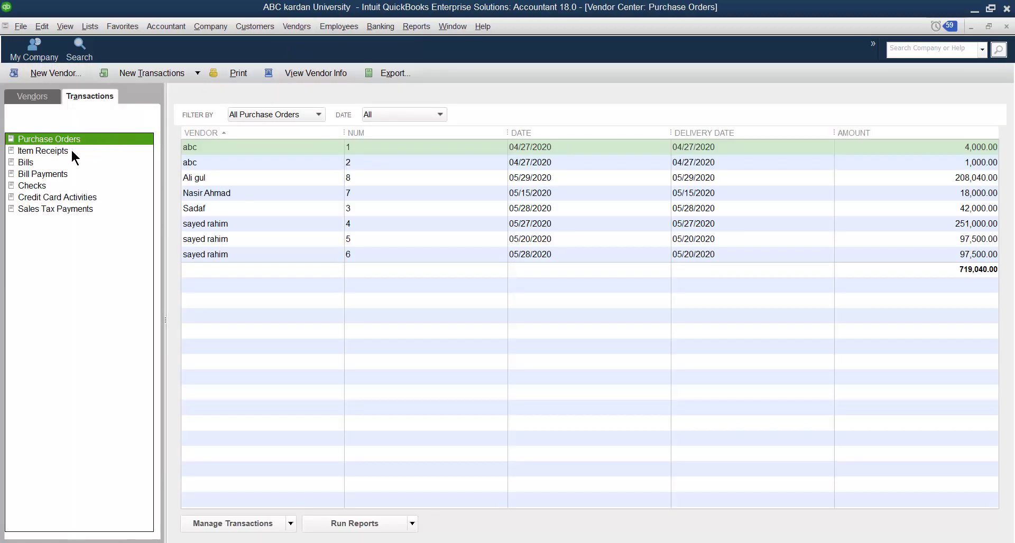
click(70, 151)
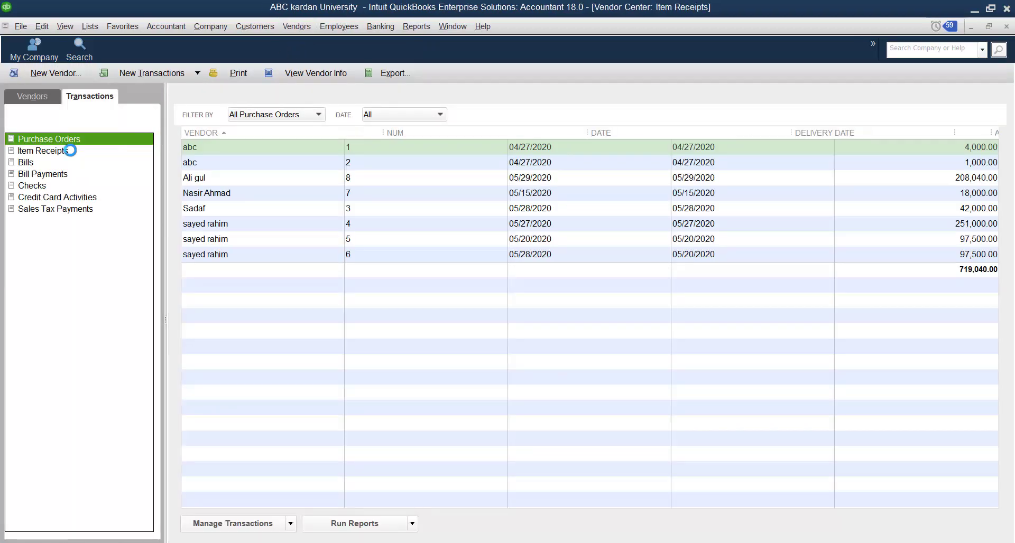
click(79, 139)
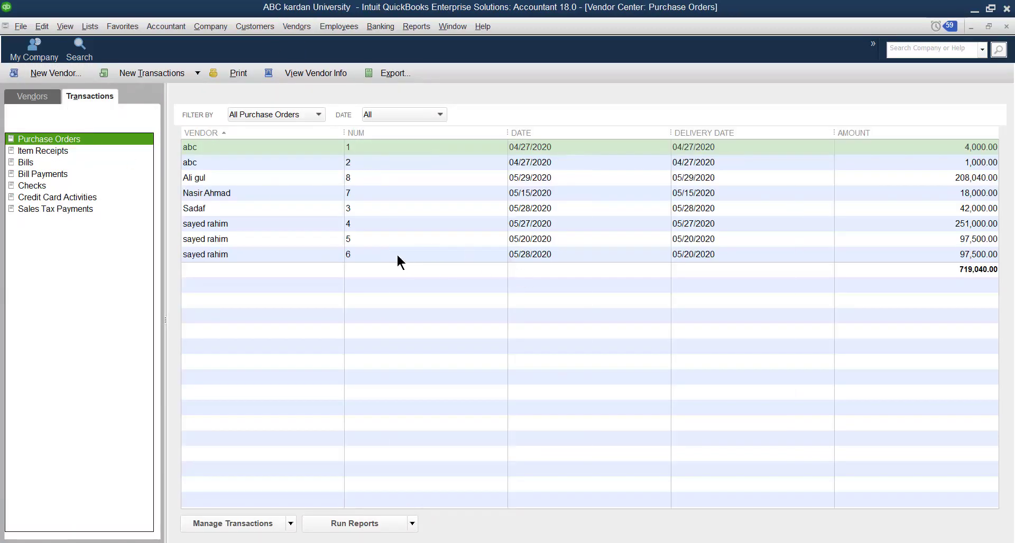
click(363, 179)
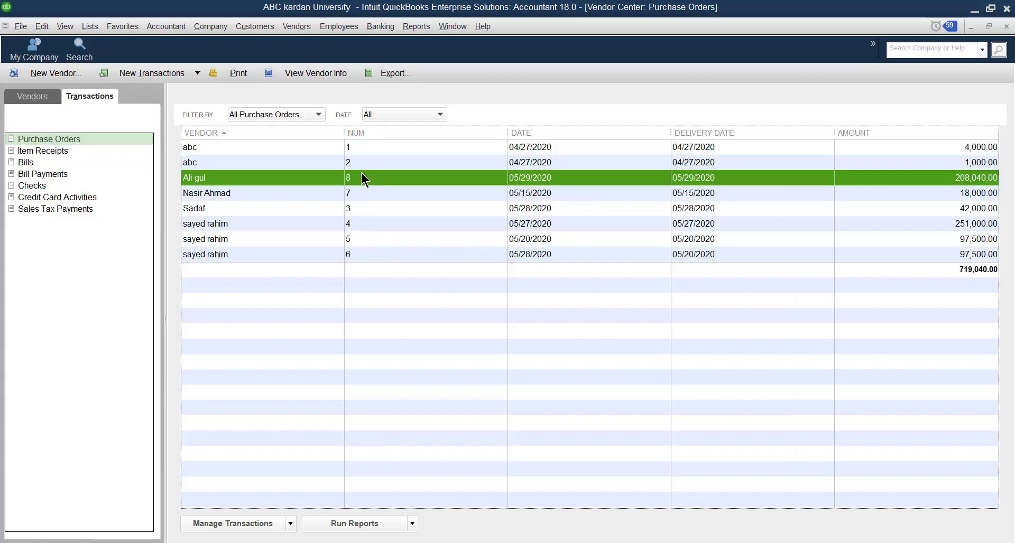
double_click(362, 177)
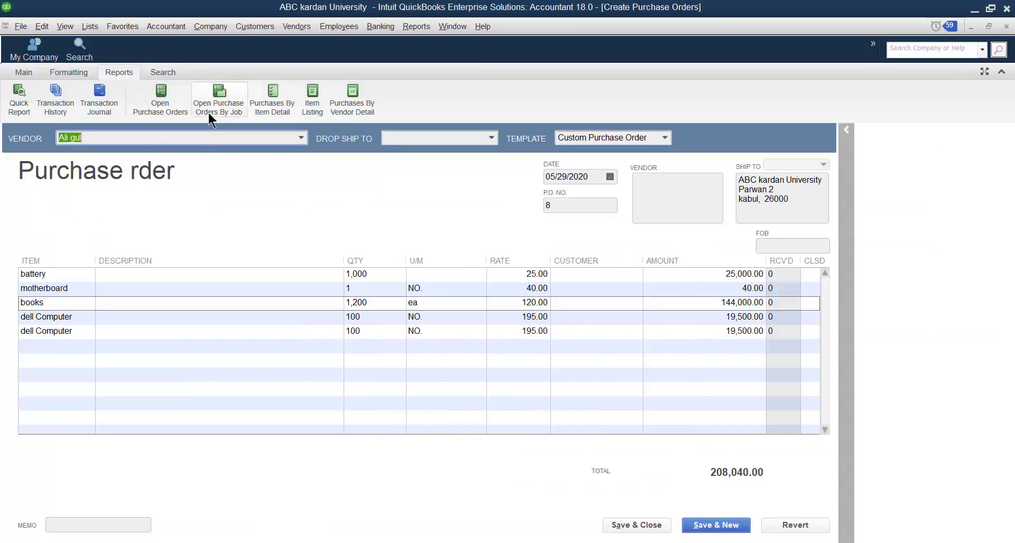
View the Open Purchase Orders by Job report and close it
click(223, 99)
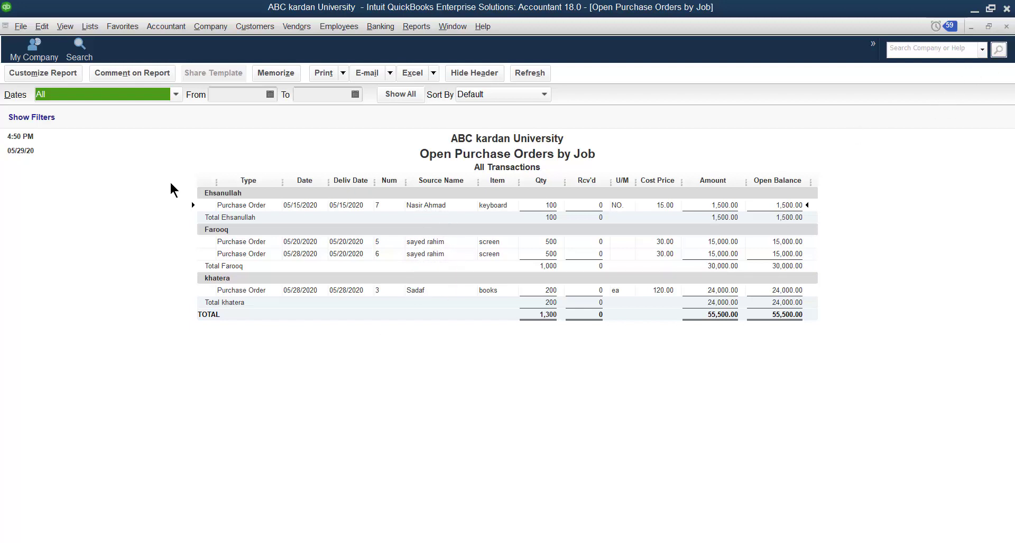
click(1004, 27)
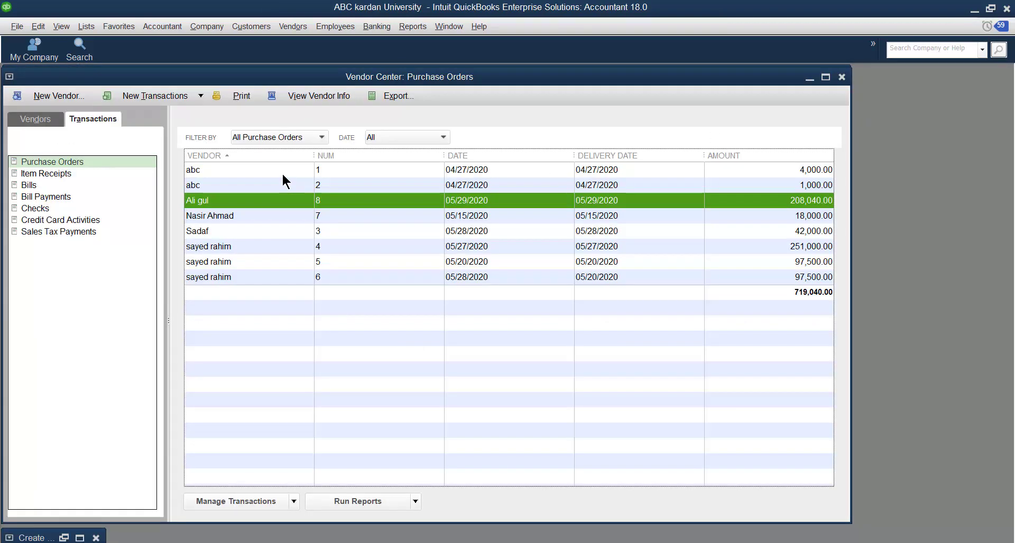
Reopen the 05/29/2020 purchase order, look through the Purchases by Item Detail report from it, and close the report
double_click(340, 201)
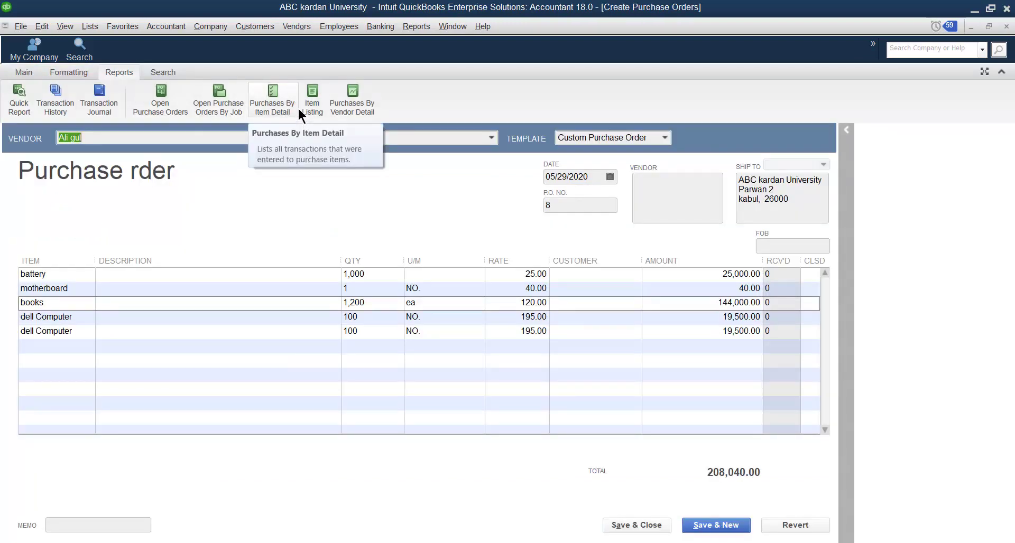
click(276, 107)
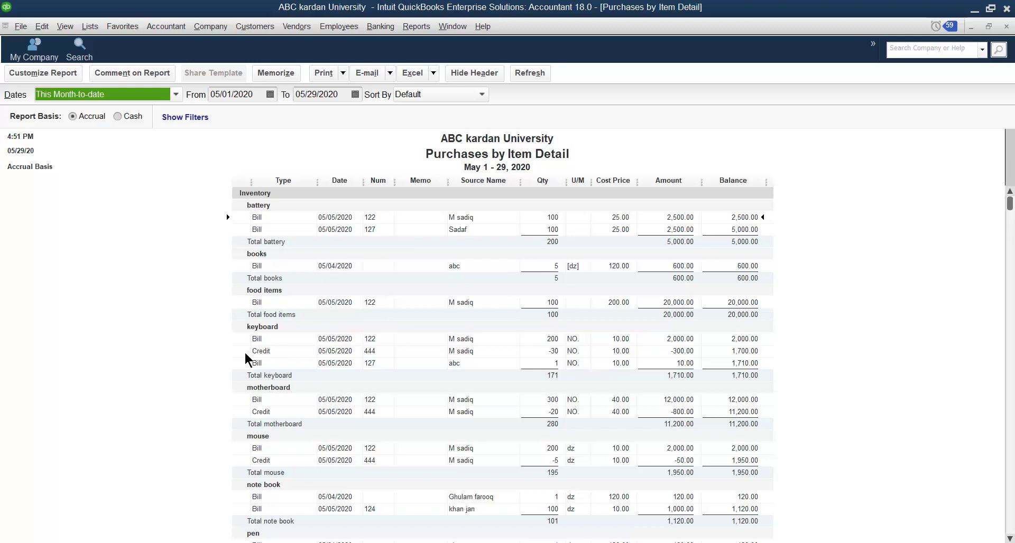
scroll(326, 402, down, 8)
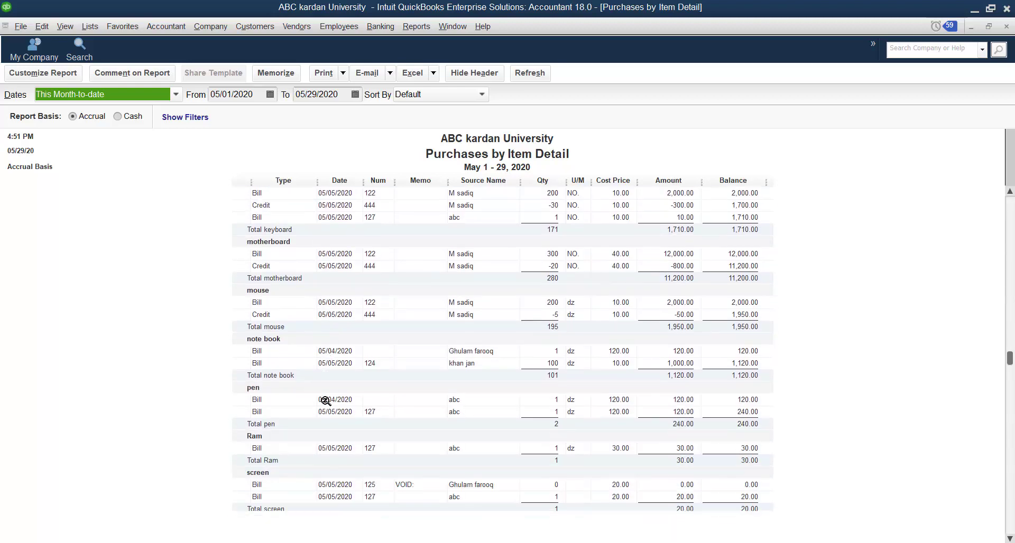
scroll(325, 402, up, 8)
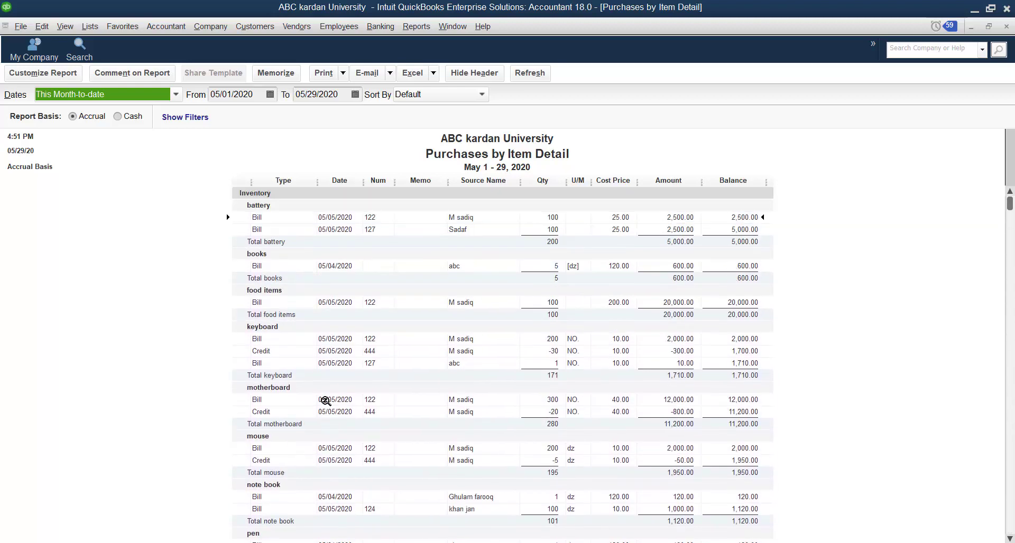
double_click(315, 269)
click(1006, 27)
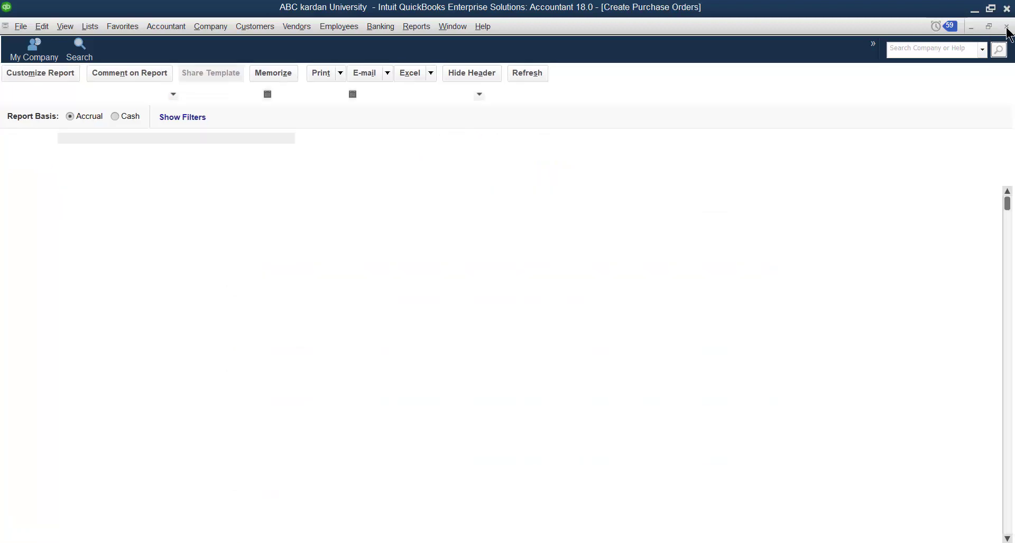
click(1007, 28)
Open the 05/29/2020 purchase order again and display the Purchases by Vendor Detail report
double_click(345, 178)
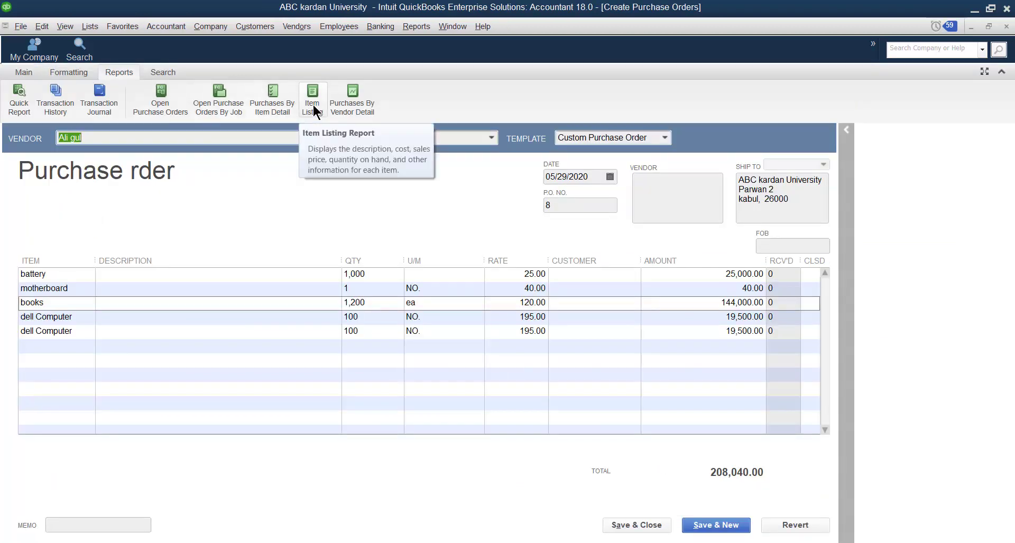
click(354, 99)
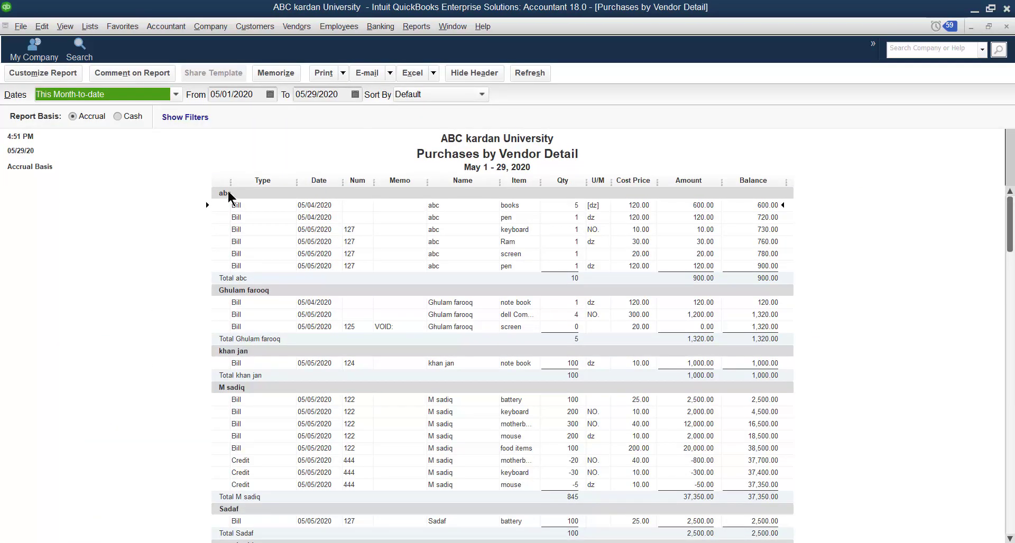
Look through the Purchases by Vendor Detail report down to its grand total and close the report
scroll(235, 319, down, 3)
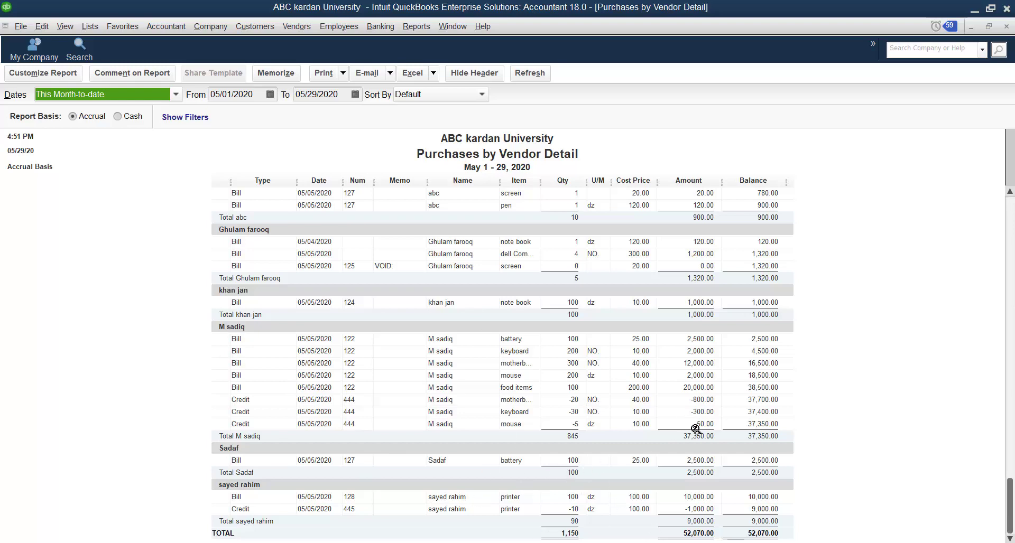
click(1006, 27)
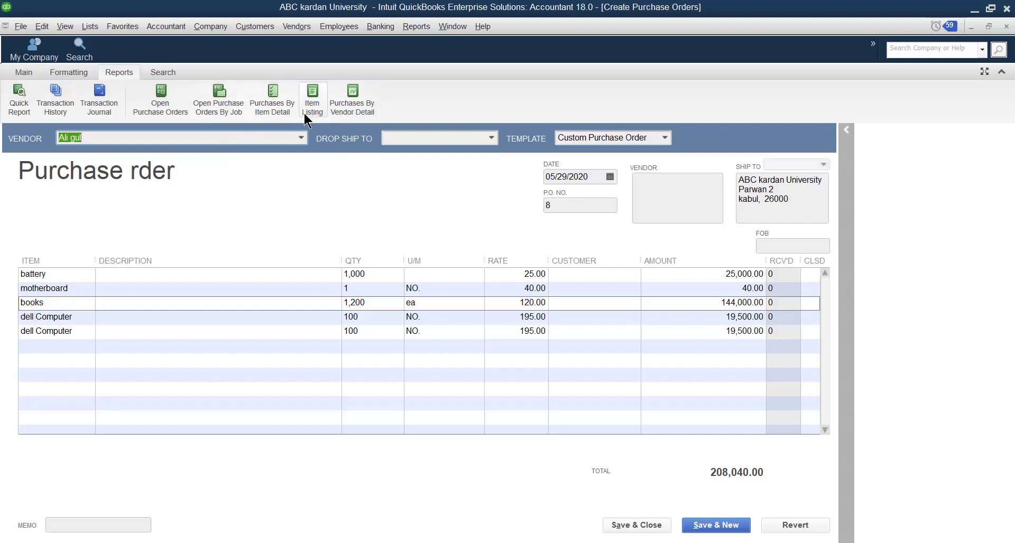
Search the purchase order's item lines for "books"
click(156, 68)
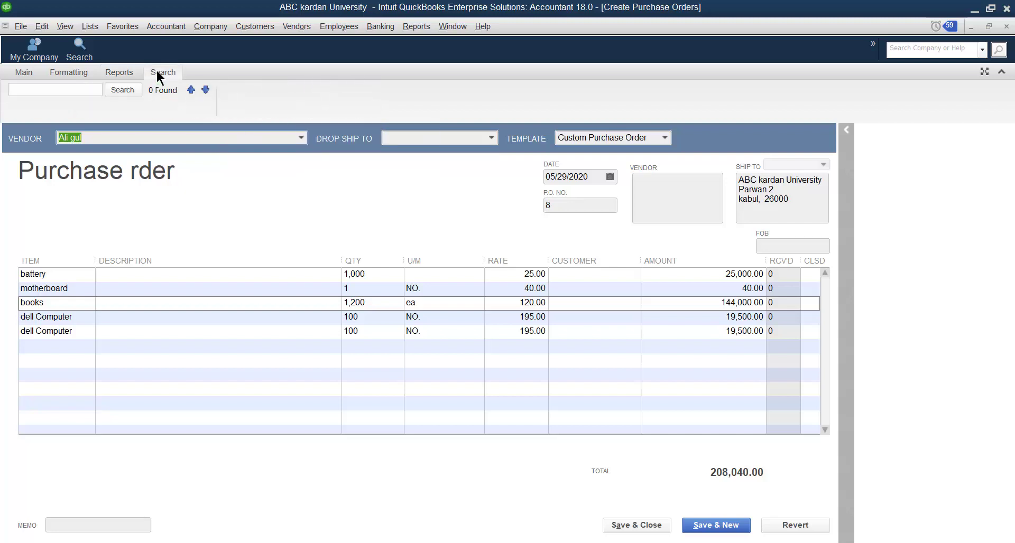
click(67, 304)
click(78, 334)
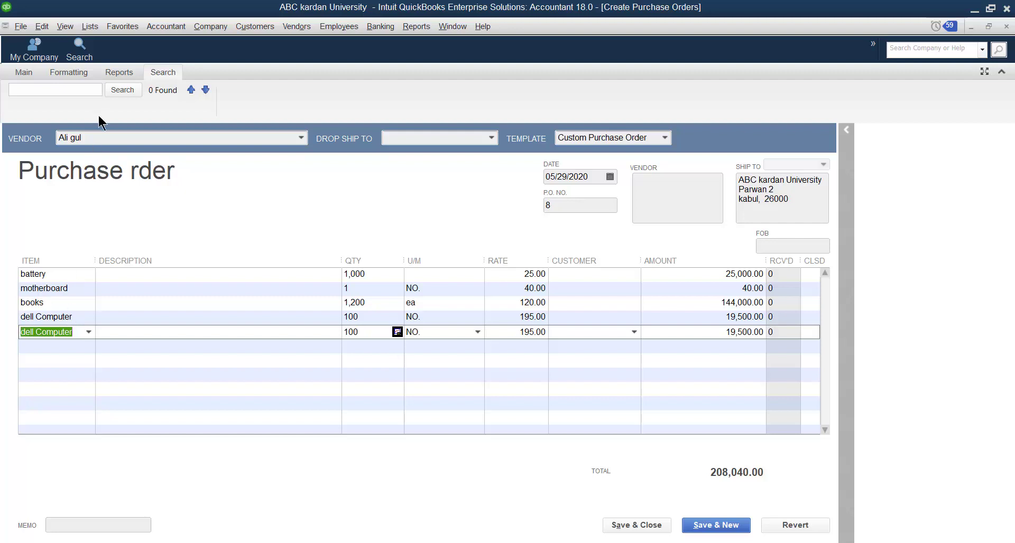
click(96, 92)
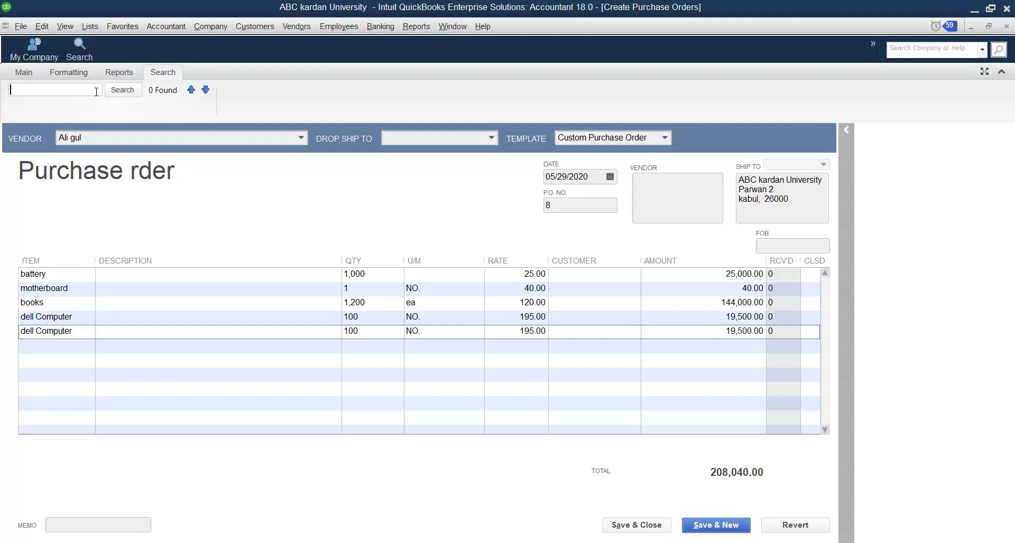
text(books)
click(128, 89)
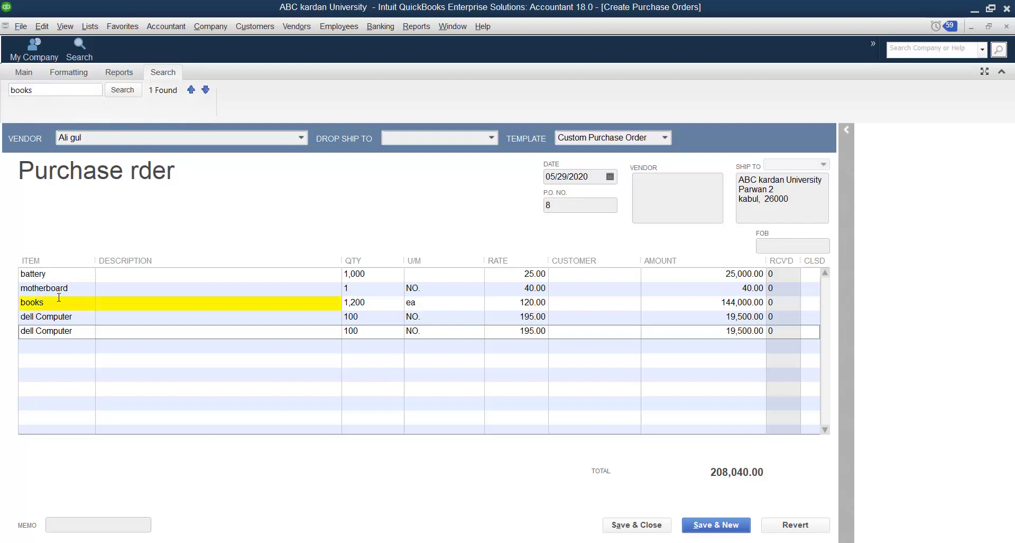